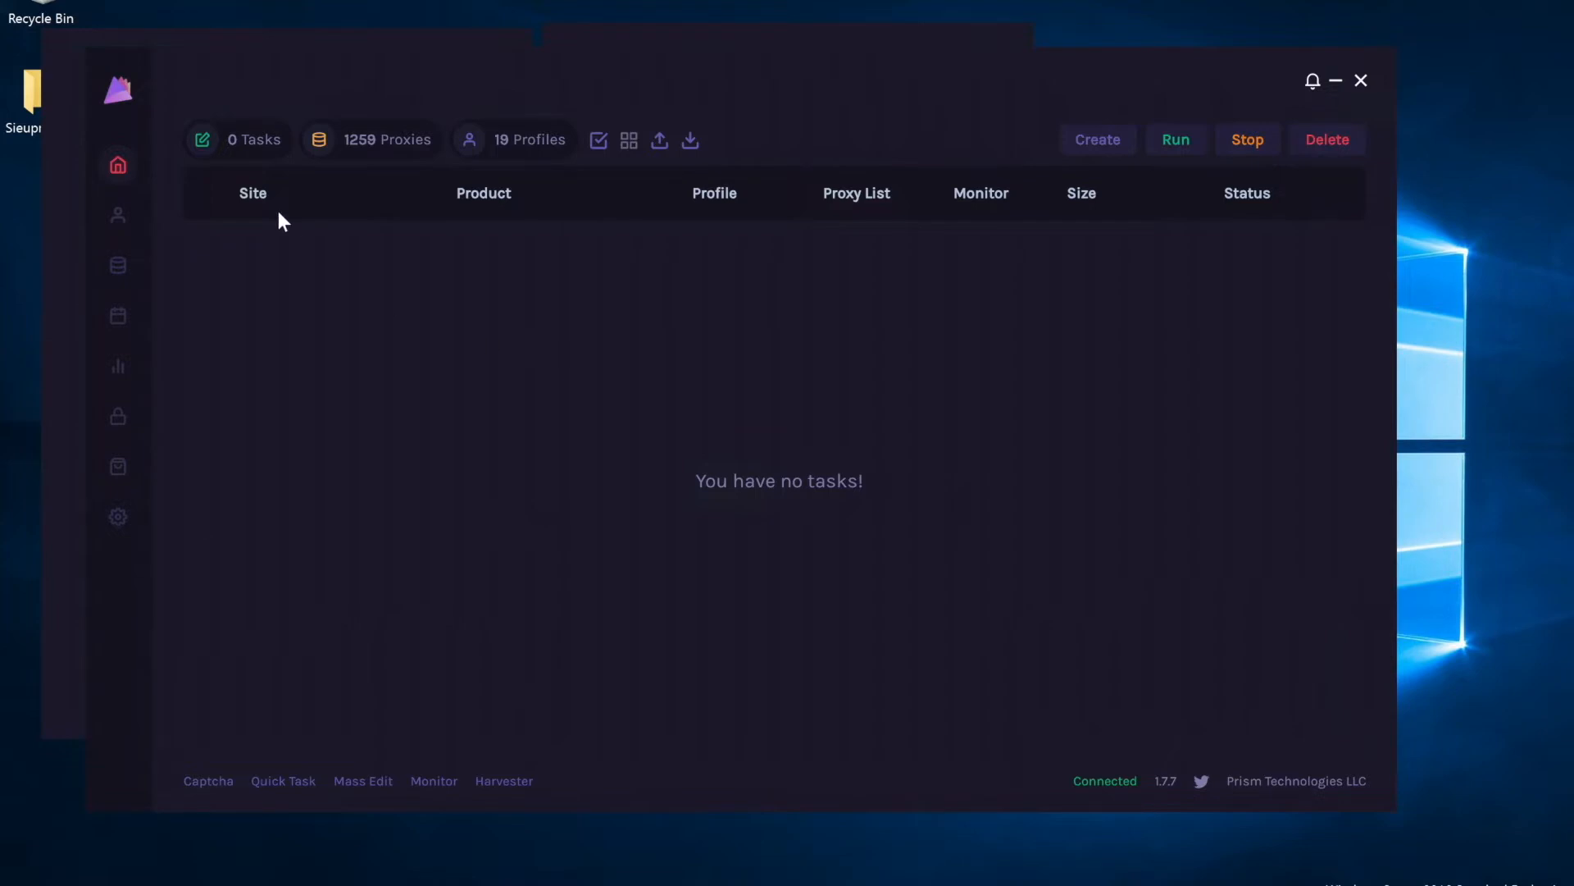
Start a new Shopify task with the site set to Kith.
{"action": "left_click", "coordinate": [1092, 144]}
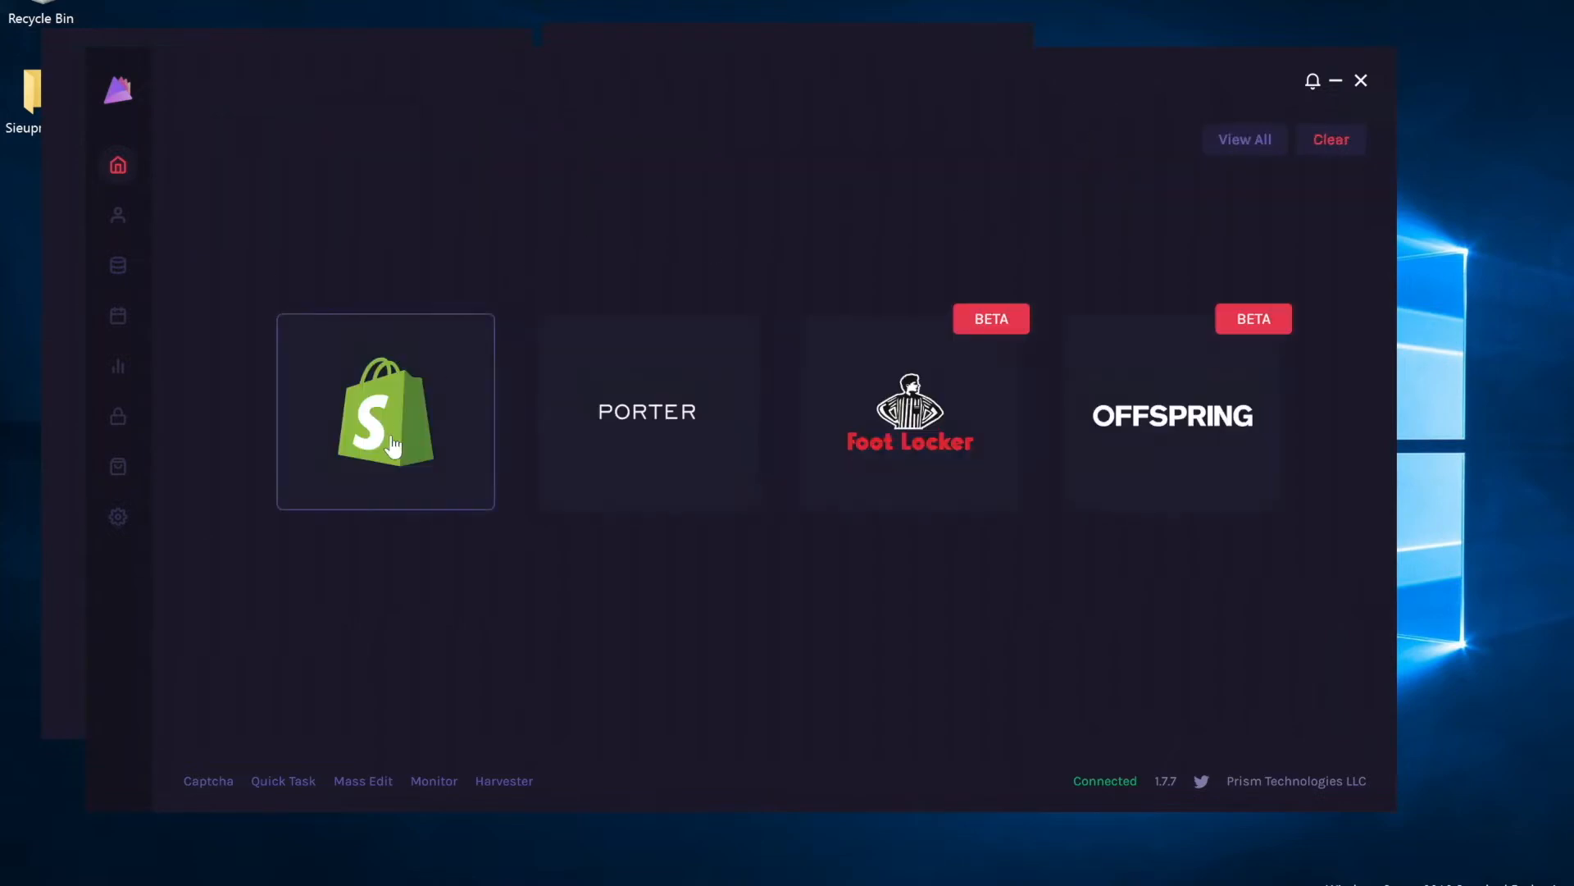
{"action": "left_click", "coordinate": [480, 382]}
{"action": "left_click", "coordinate": [407, 279]}
{"action": "type", "text": "kith"}
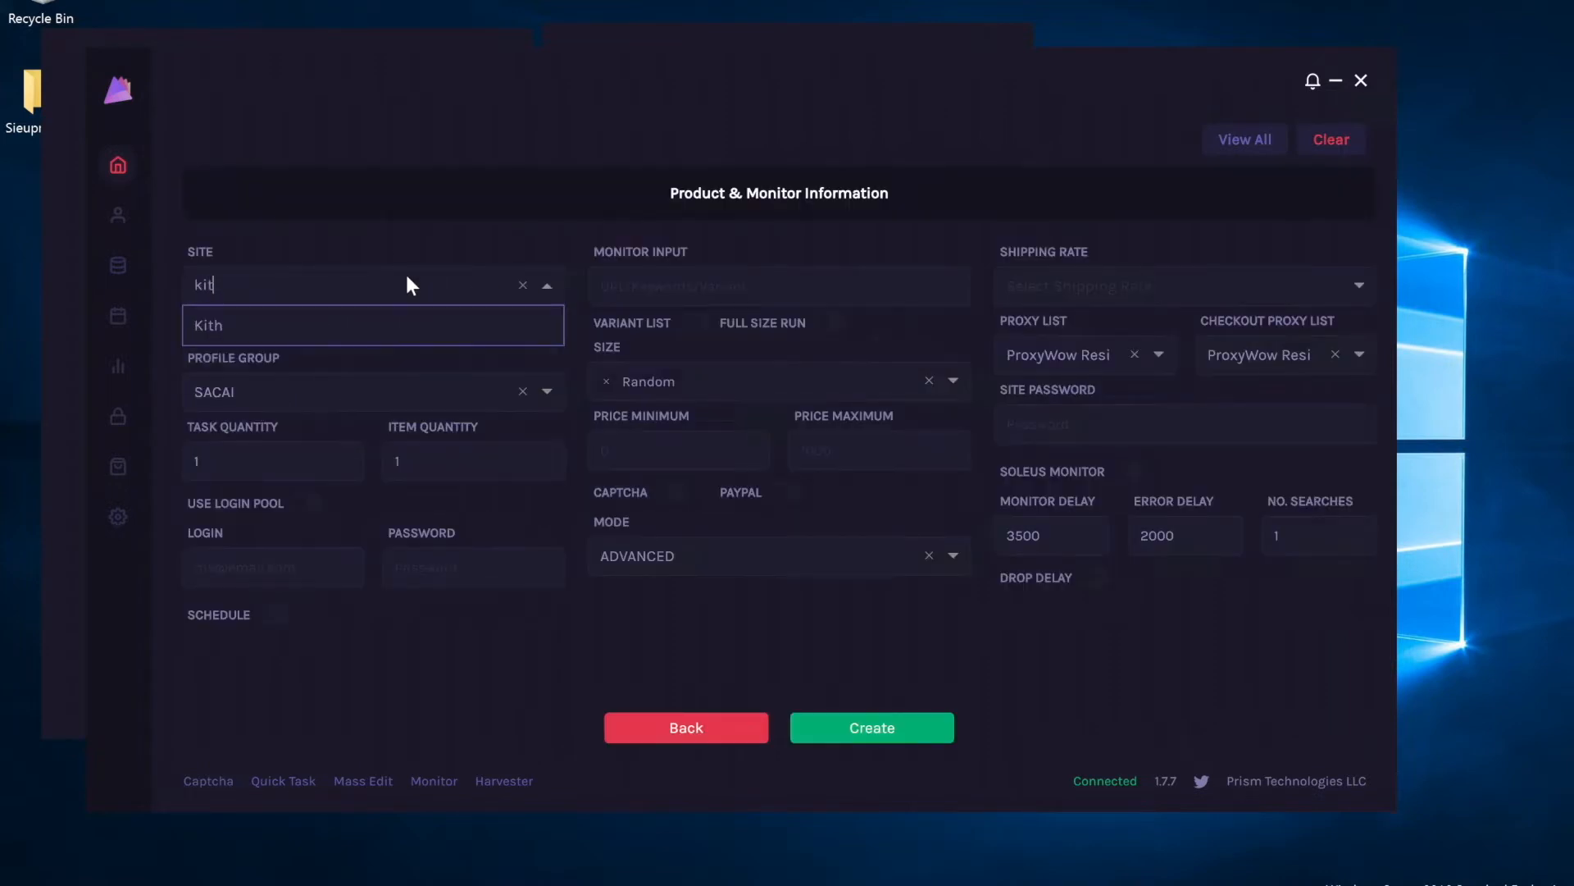
{"action": "left_click", "coordinate": [359, 313]}
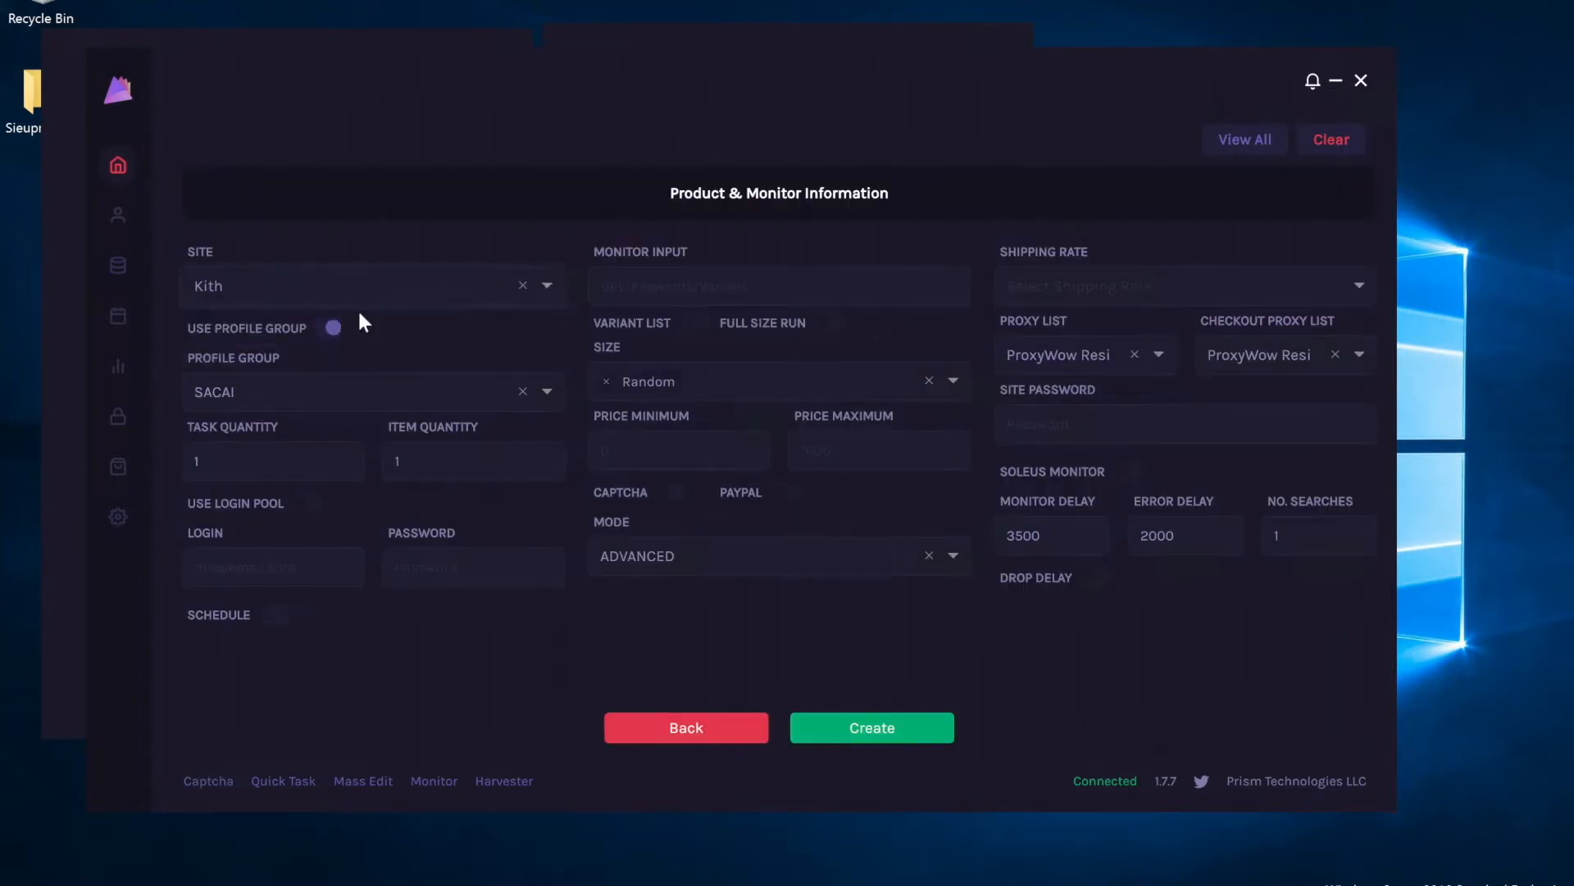
Switch off profile groups and select the single TEST PRIVACY profile.
{"action": "left_click", "coordinate": [330, 327]}
{"action": "left_click", "coordinate": [328, 391]}
{"action": "type", "text": "test"}
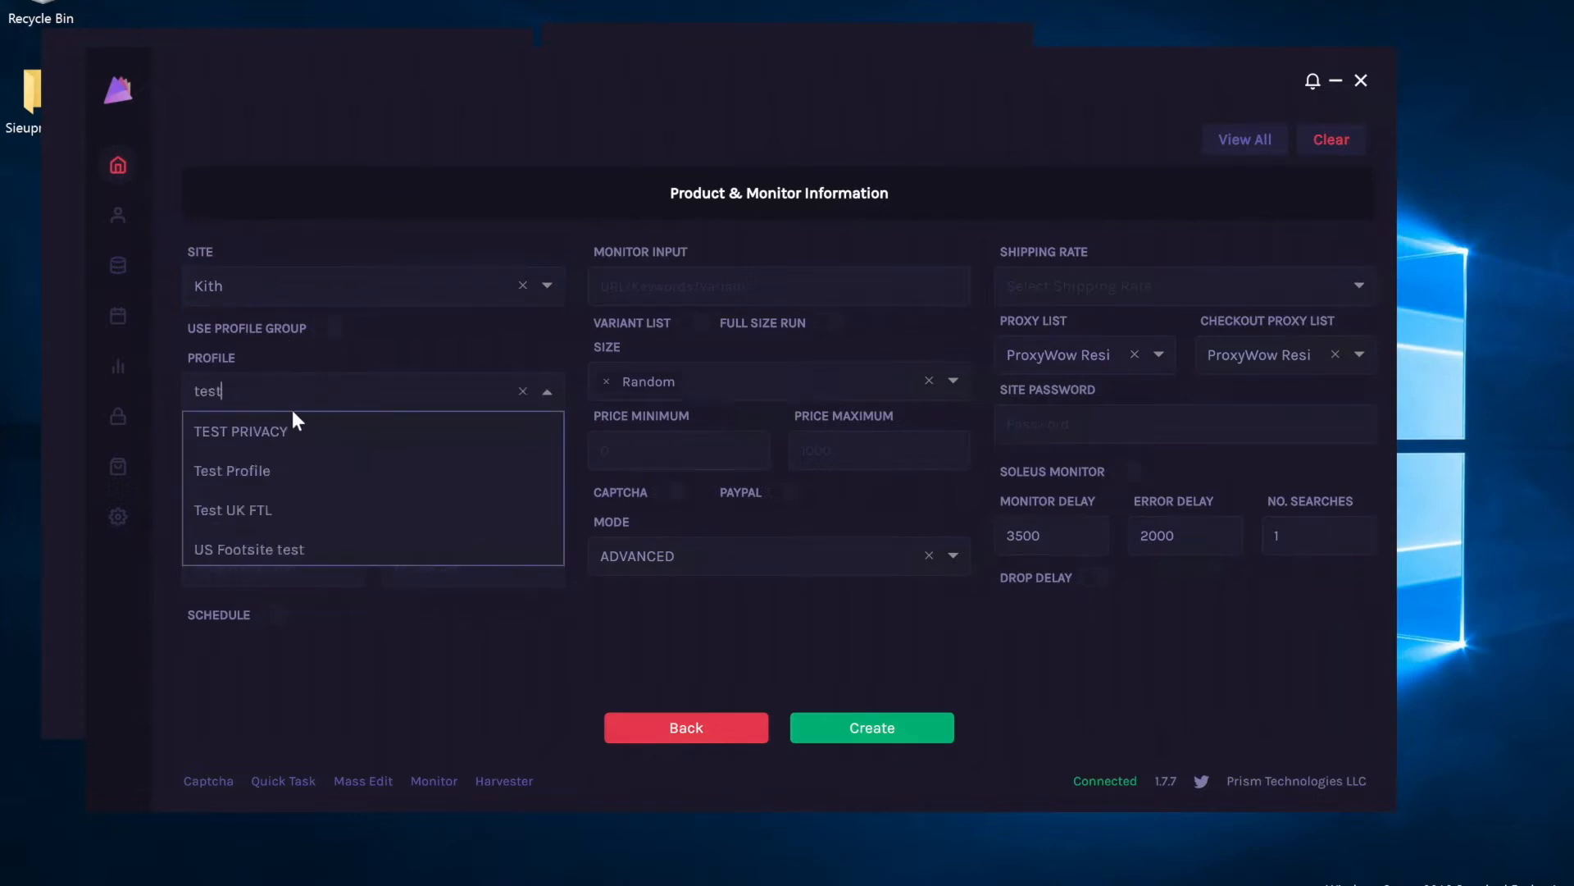
{"action": "left_click", "coordinate": [284, 422]}
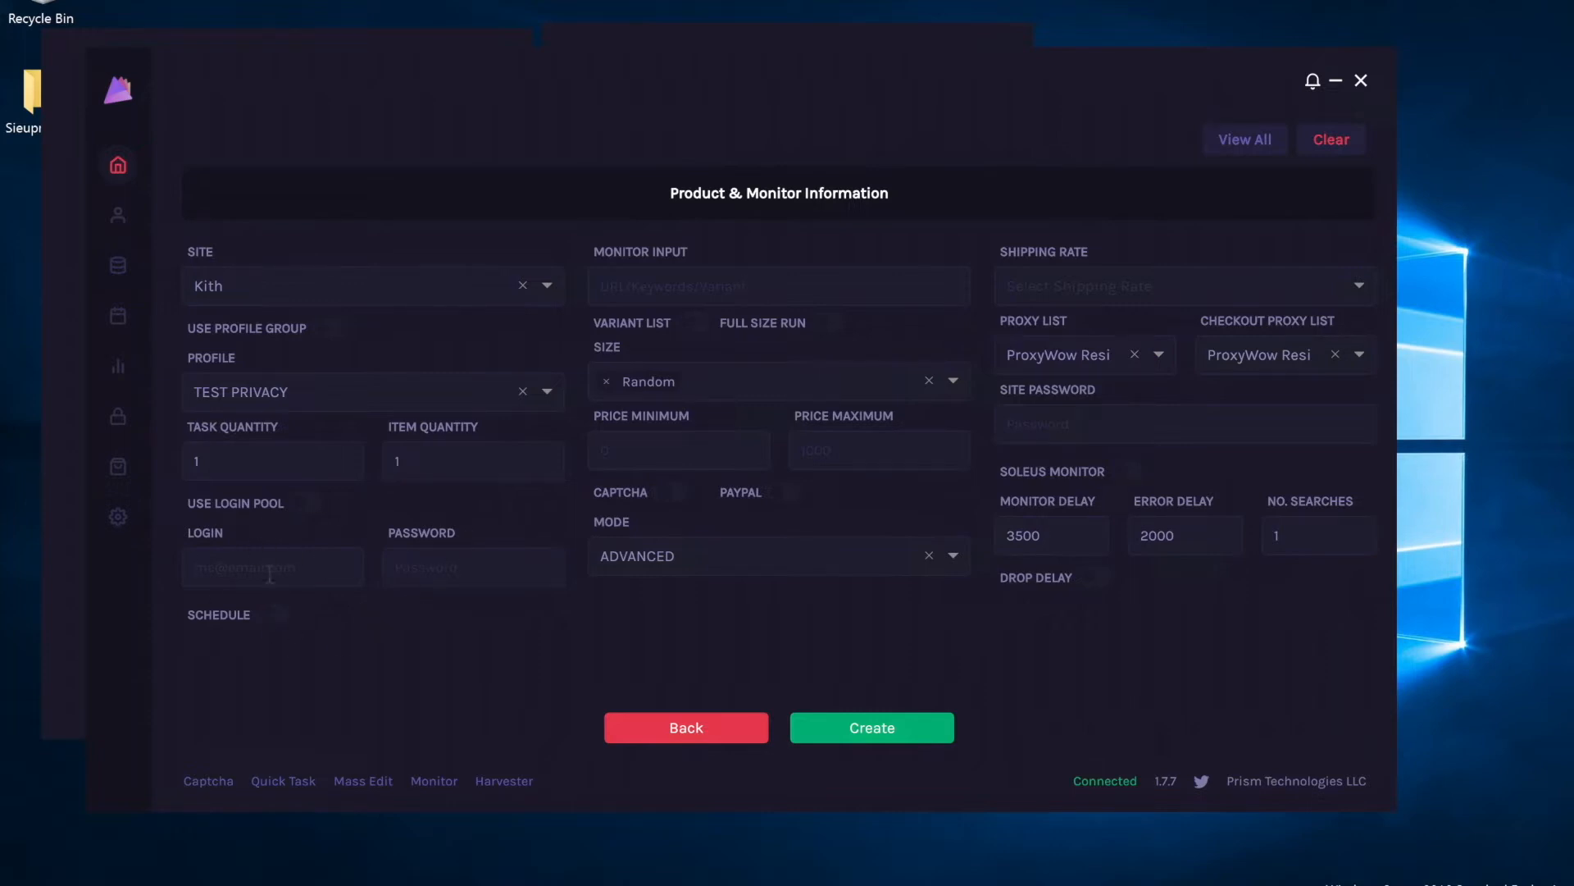
Paste the Kith product URL, enable Captcha and PayPal, keep ADVANCED mode, and create the task.
{"action": "left_click", "coordinate": [787, 287]}
{"action": "type", "text": "th-x-converse-chuck-taylor-all-star-1970-classics-black"}
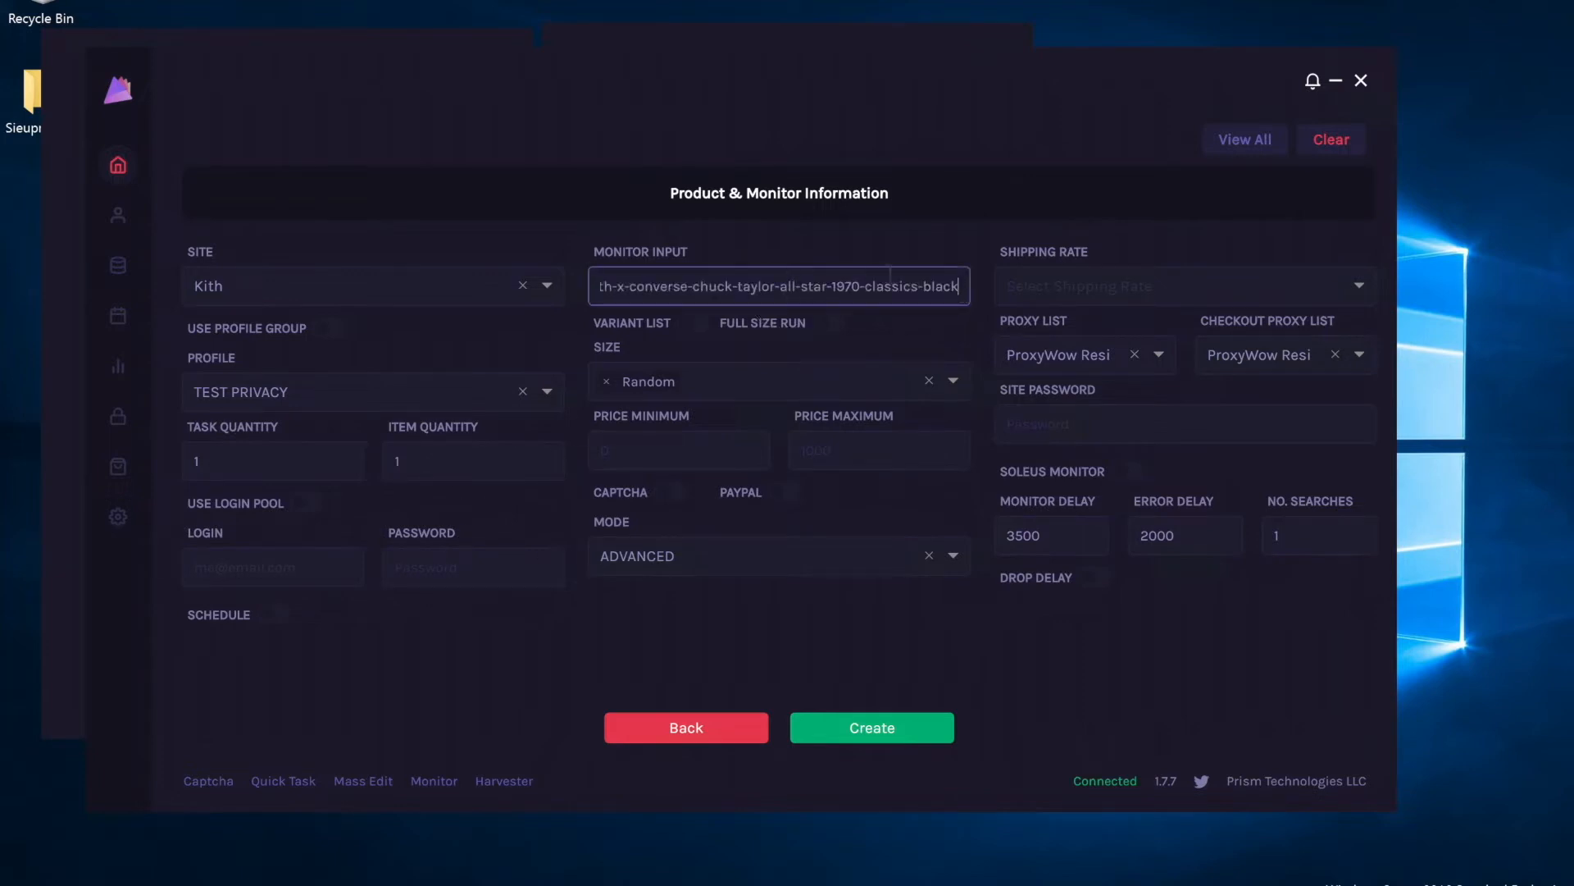
{"action": "left_click", "coordinate": [676, 494]}
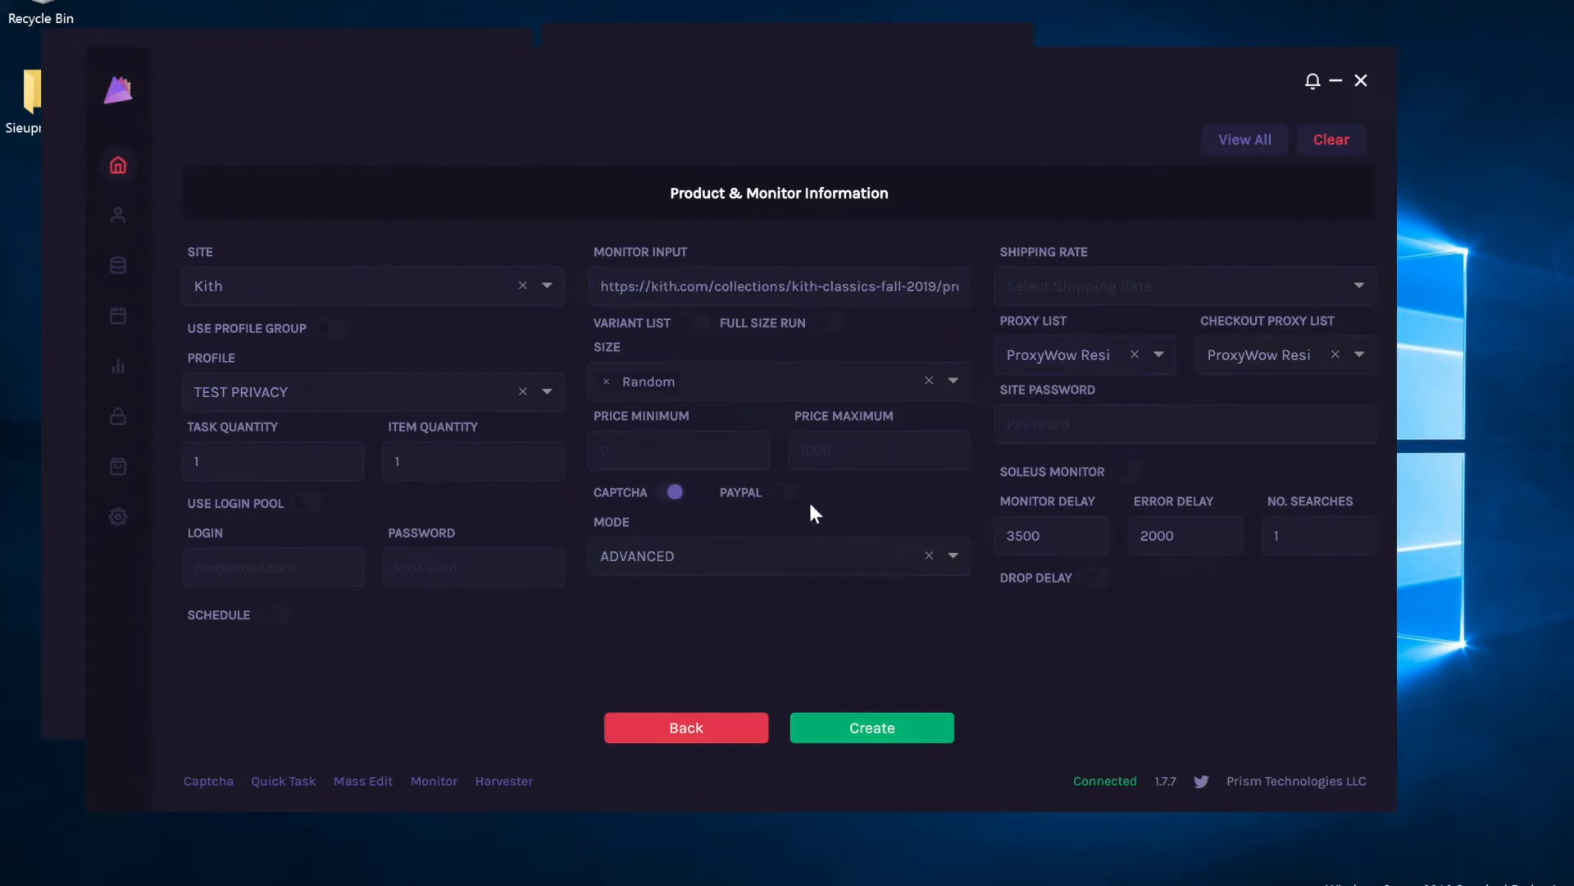
{"action": "left_click", "coordinate": [787, 494]}
{"action": "left_click", "coordinate": [644, 558]}
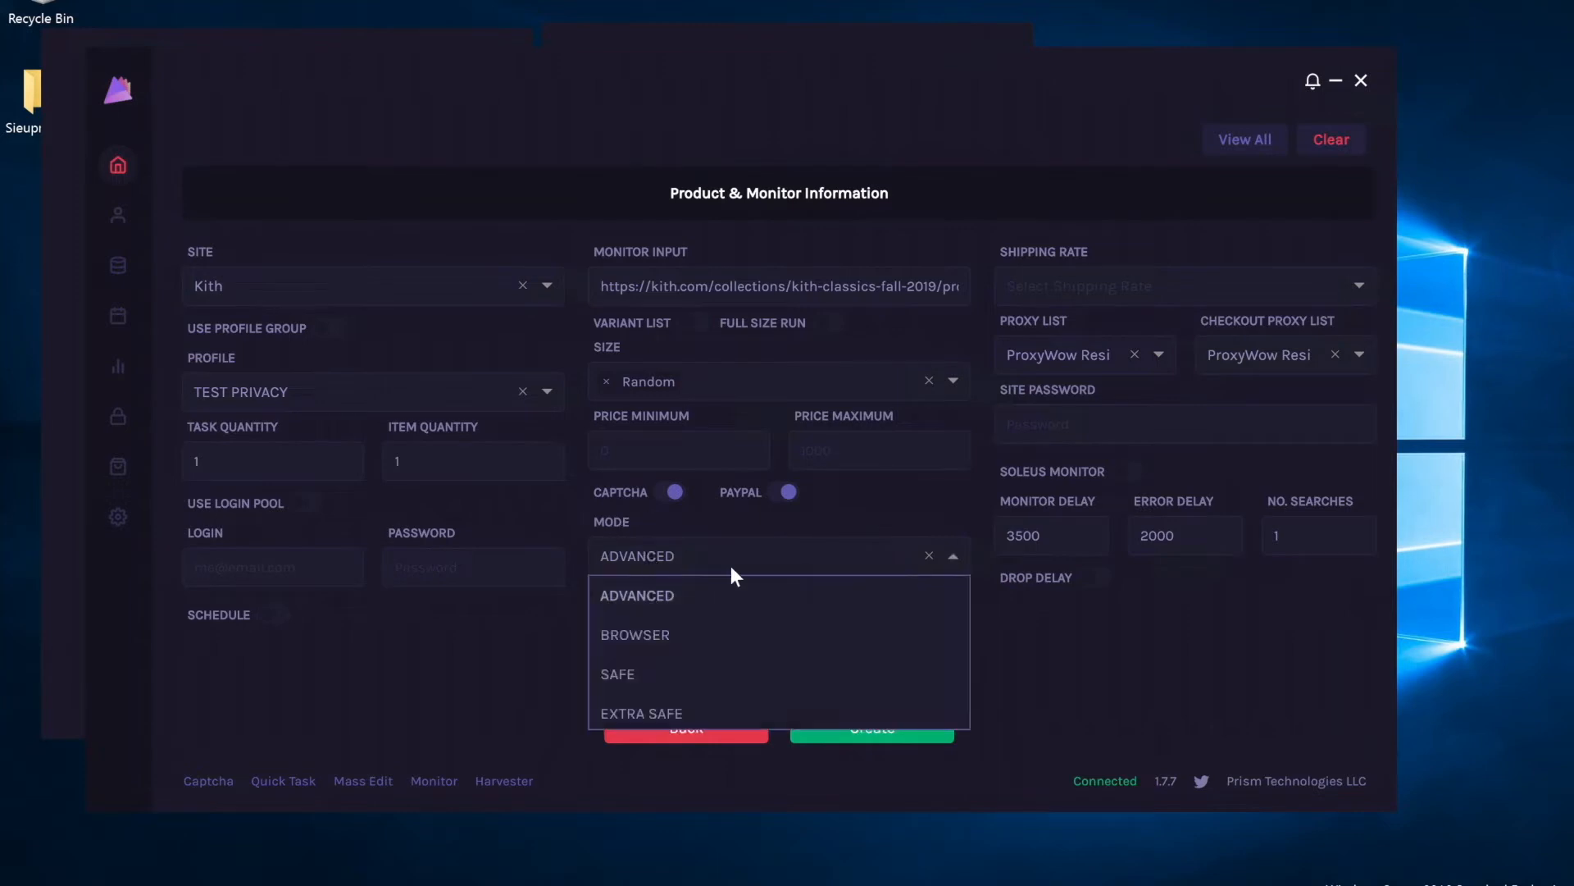
{"action": "left_click", "coordinate": [529, 668]}
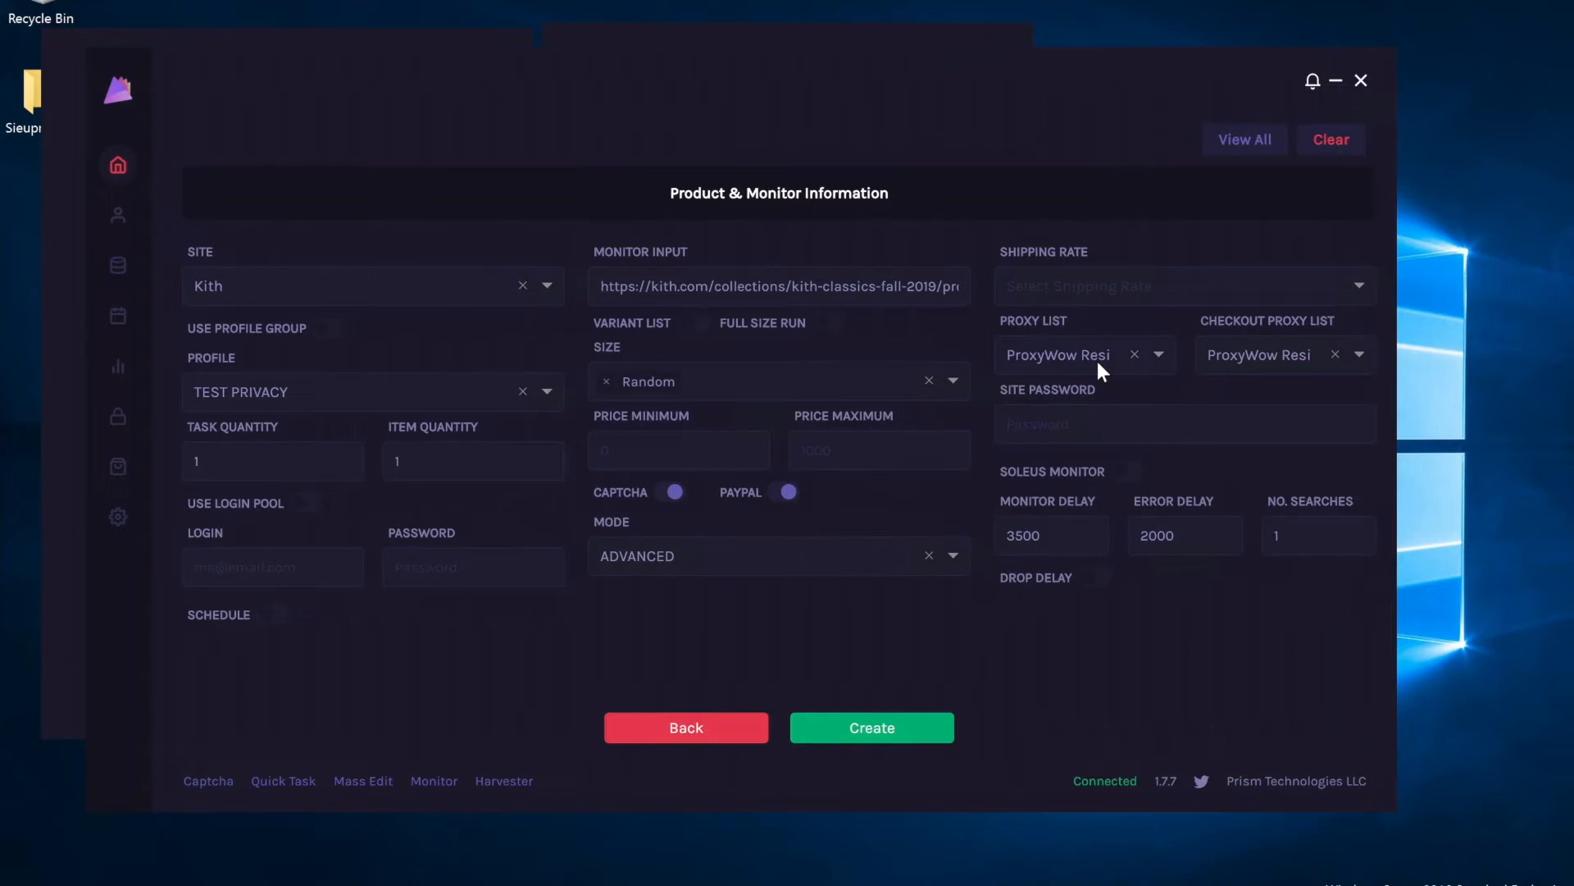
{"action": "left_click", "coordinate": [919, 726]}
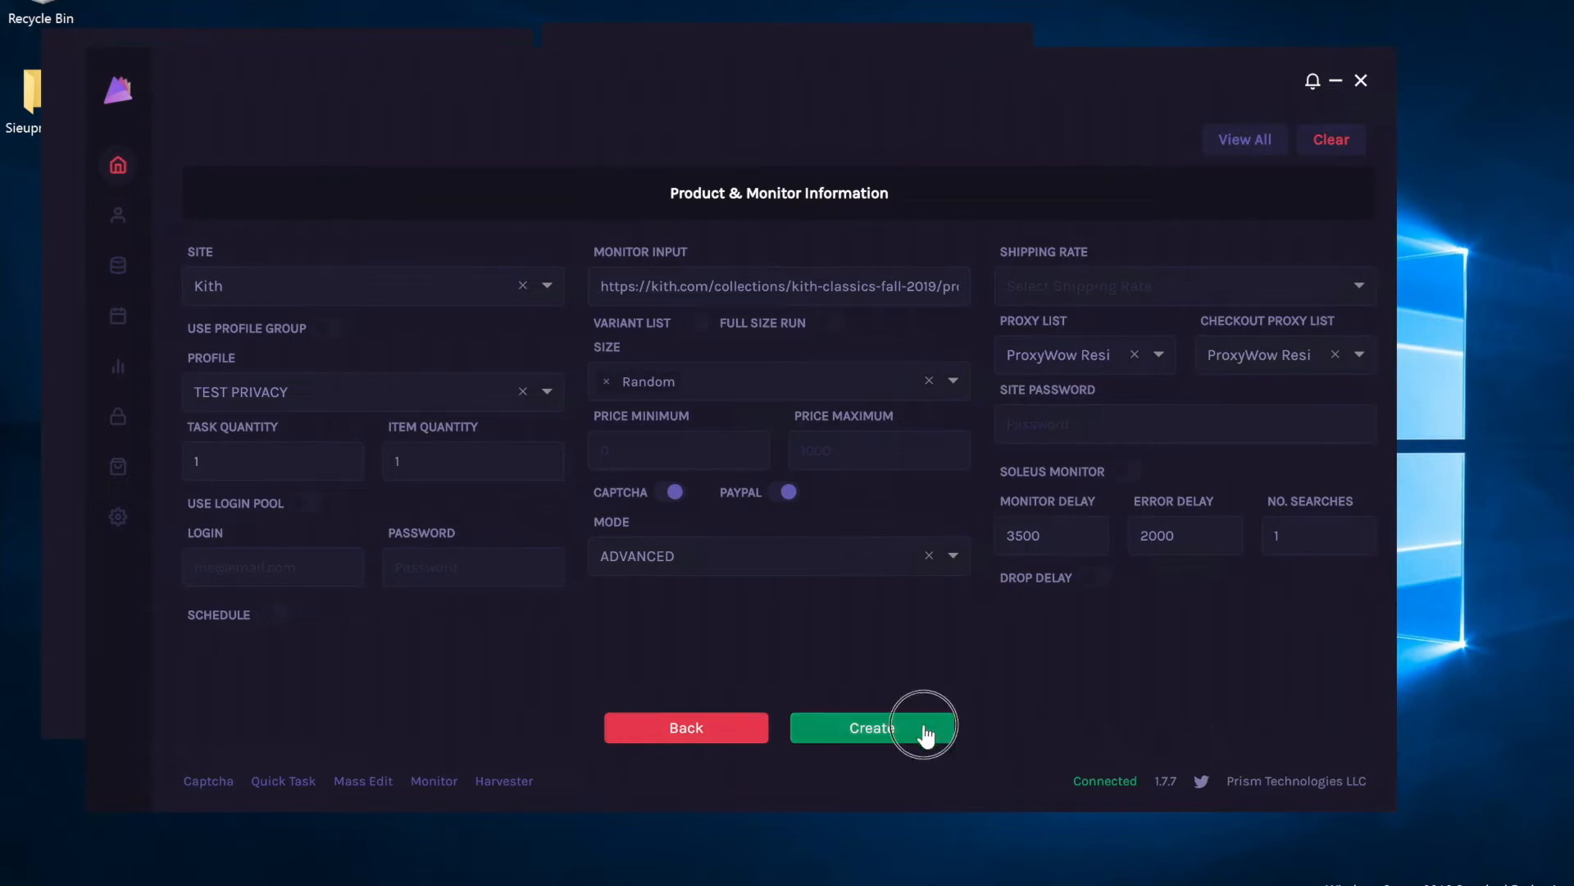
{"action": "left_click", "coordinate": [1240, 139]}
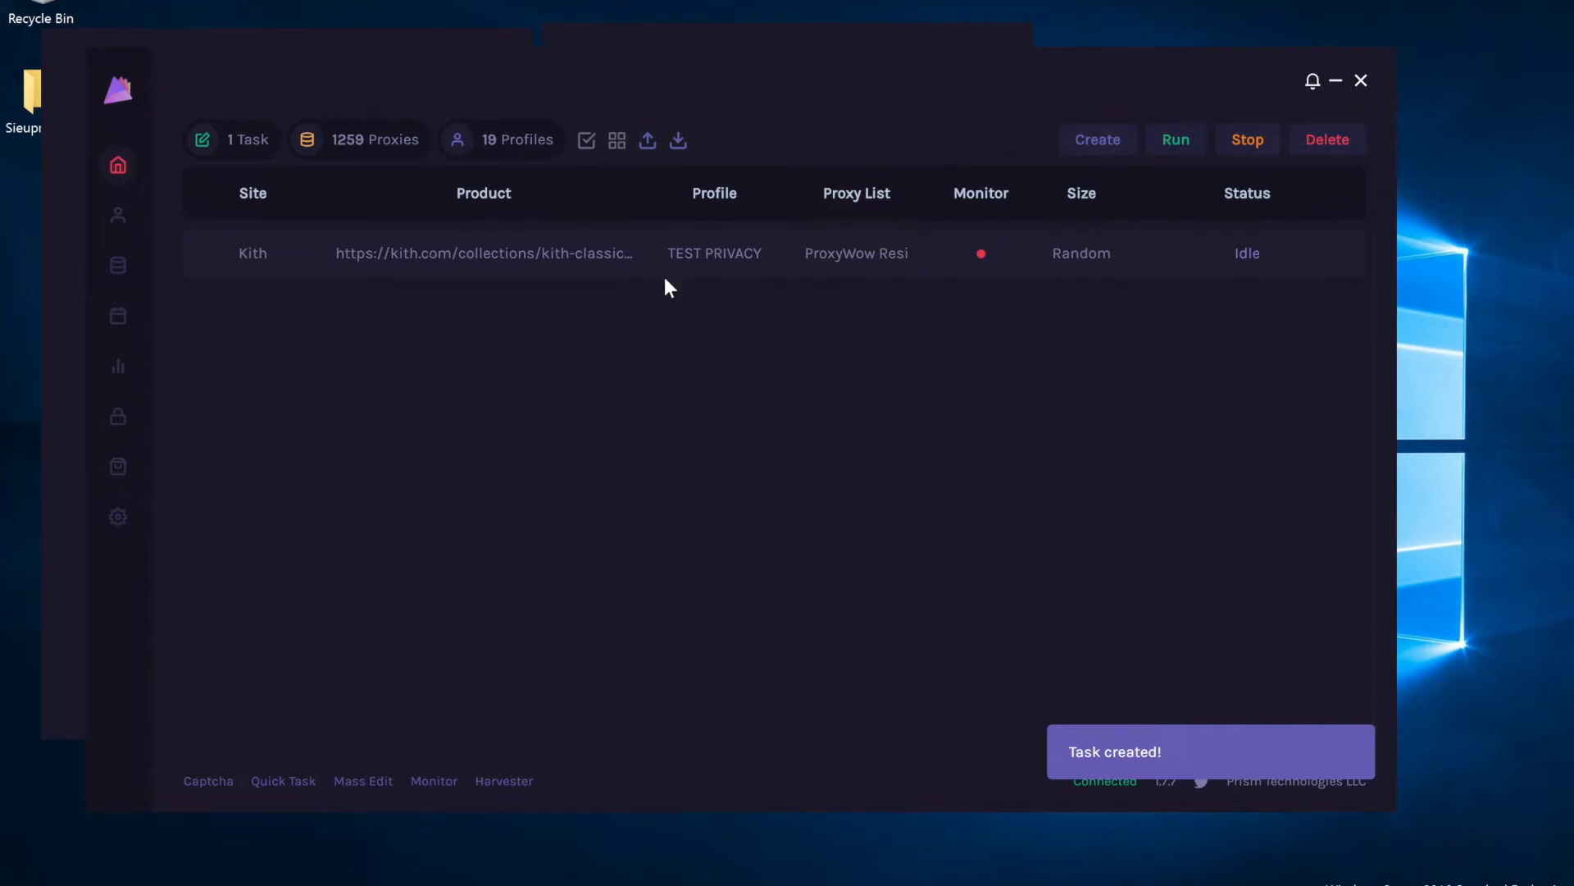
Duplicate the Kith task from its row's right-click menu.
{"action": "right_click", "coordinate": [523, 267]}
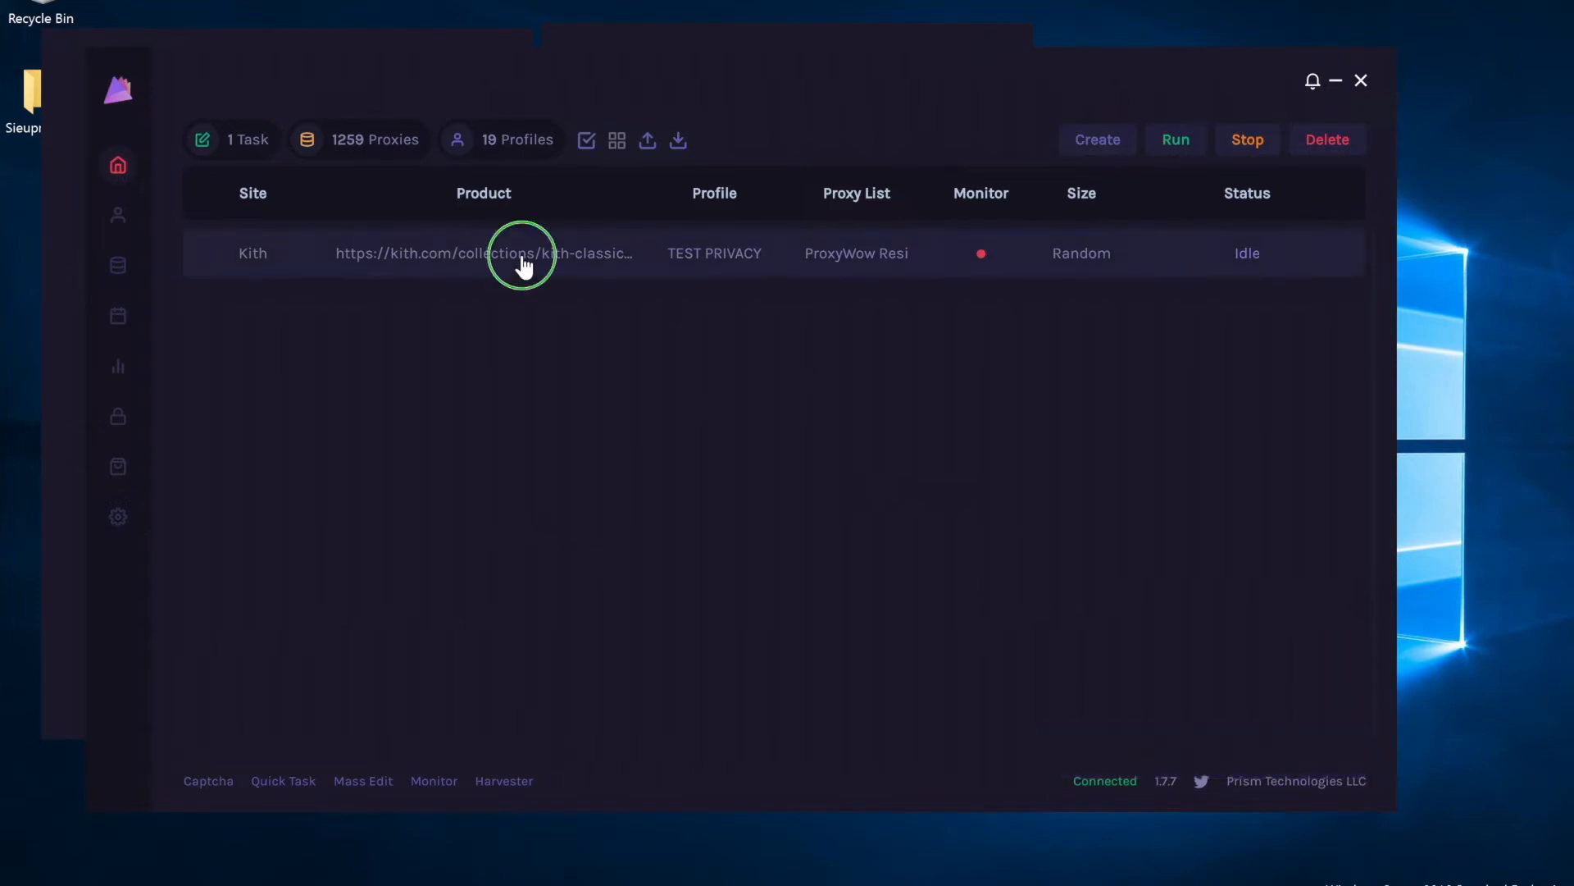
{"action": "left_click", "coordinate": [589, 463]}
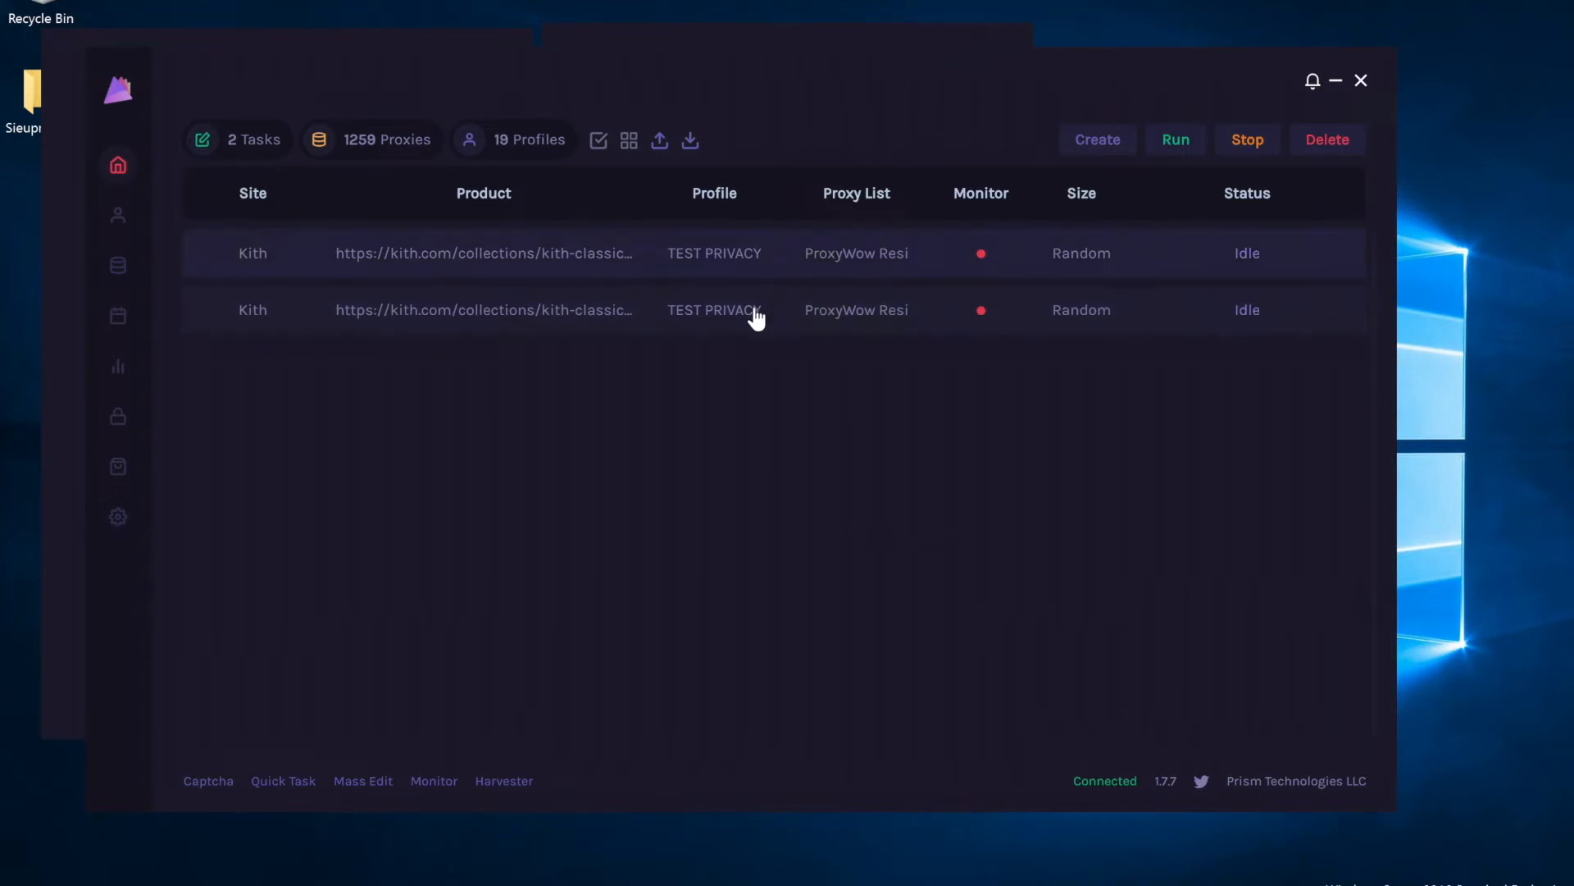
Open the first Kith task's PayPal login window and move it to the right side.
{"action": "right_click", "coordinate": [713, 269]}
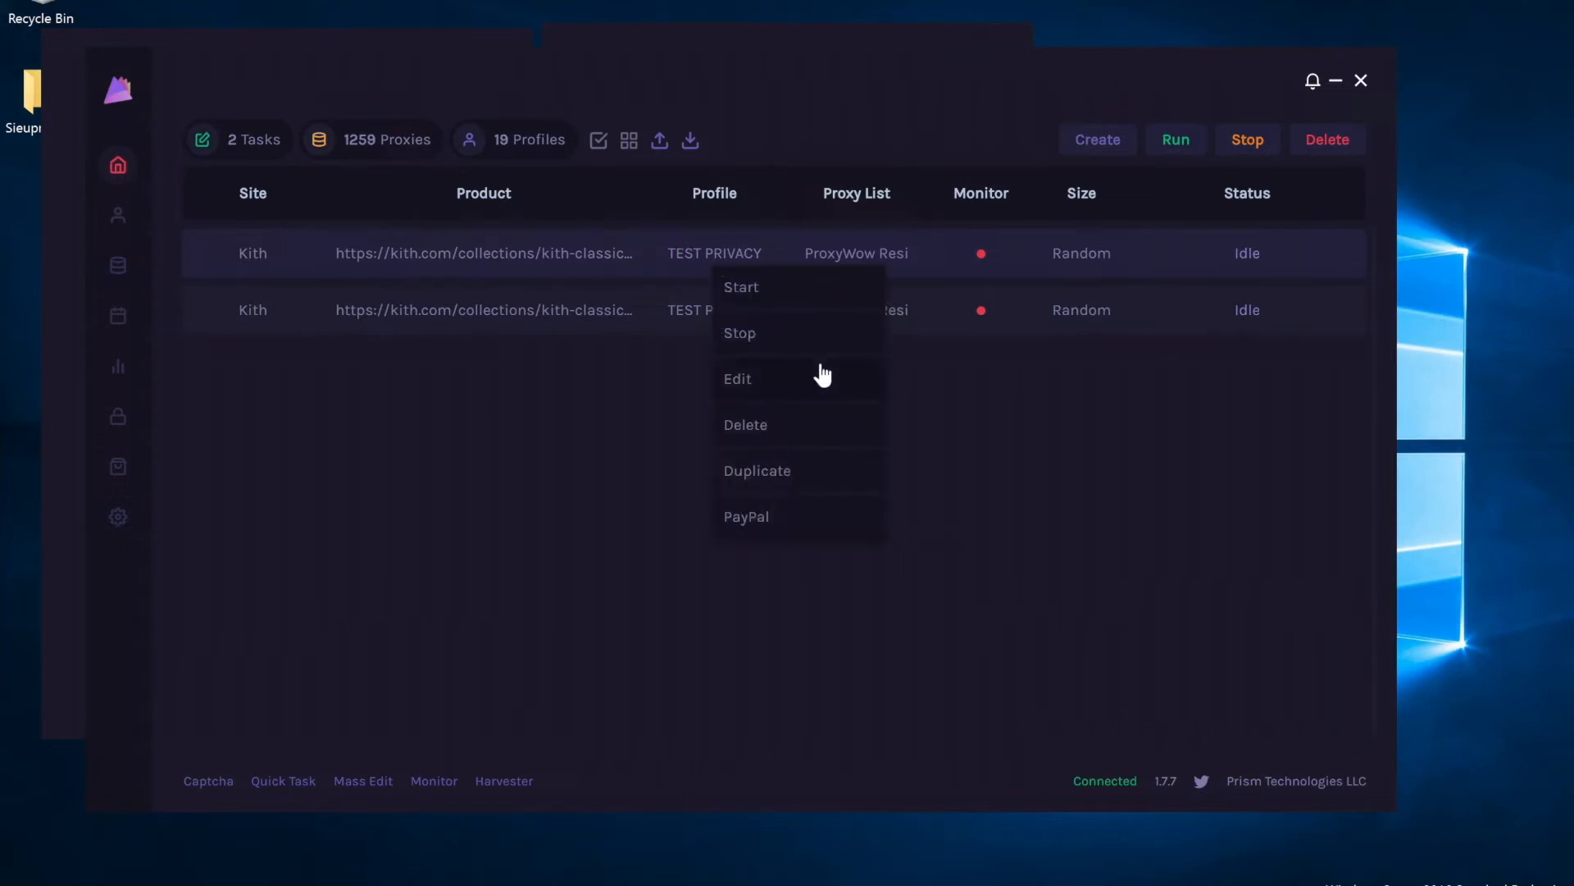
{"action": "left_click", "coordinate": [792, 516]}
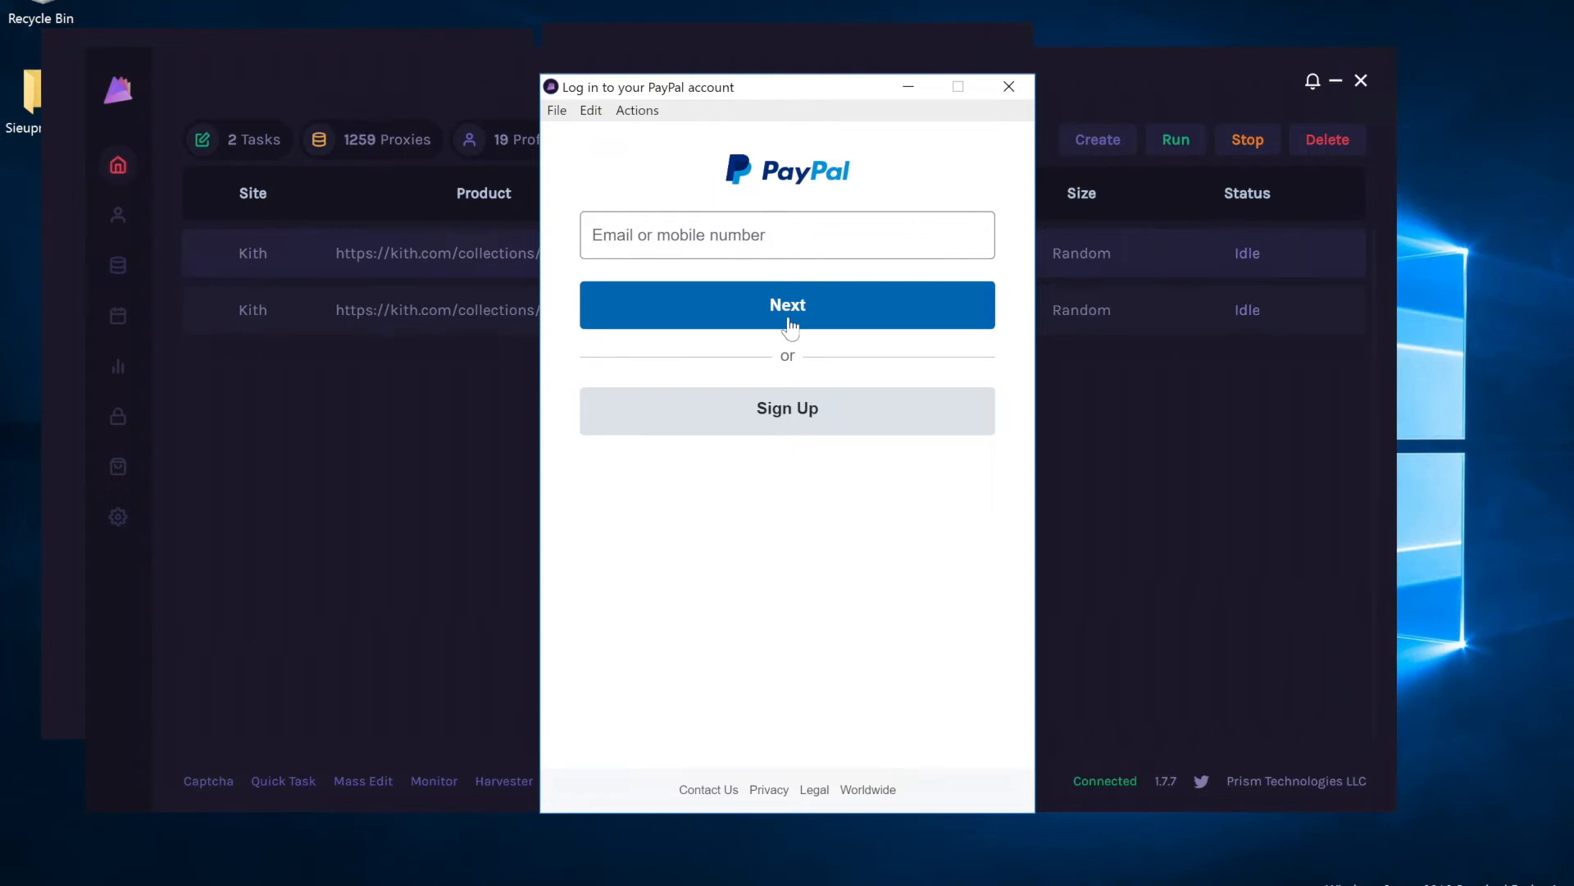
{"action": "left_click_drag", "start_coordinate": [809, 90], "coordinate": [940, 108]}
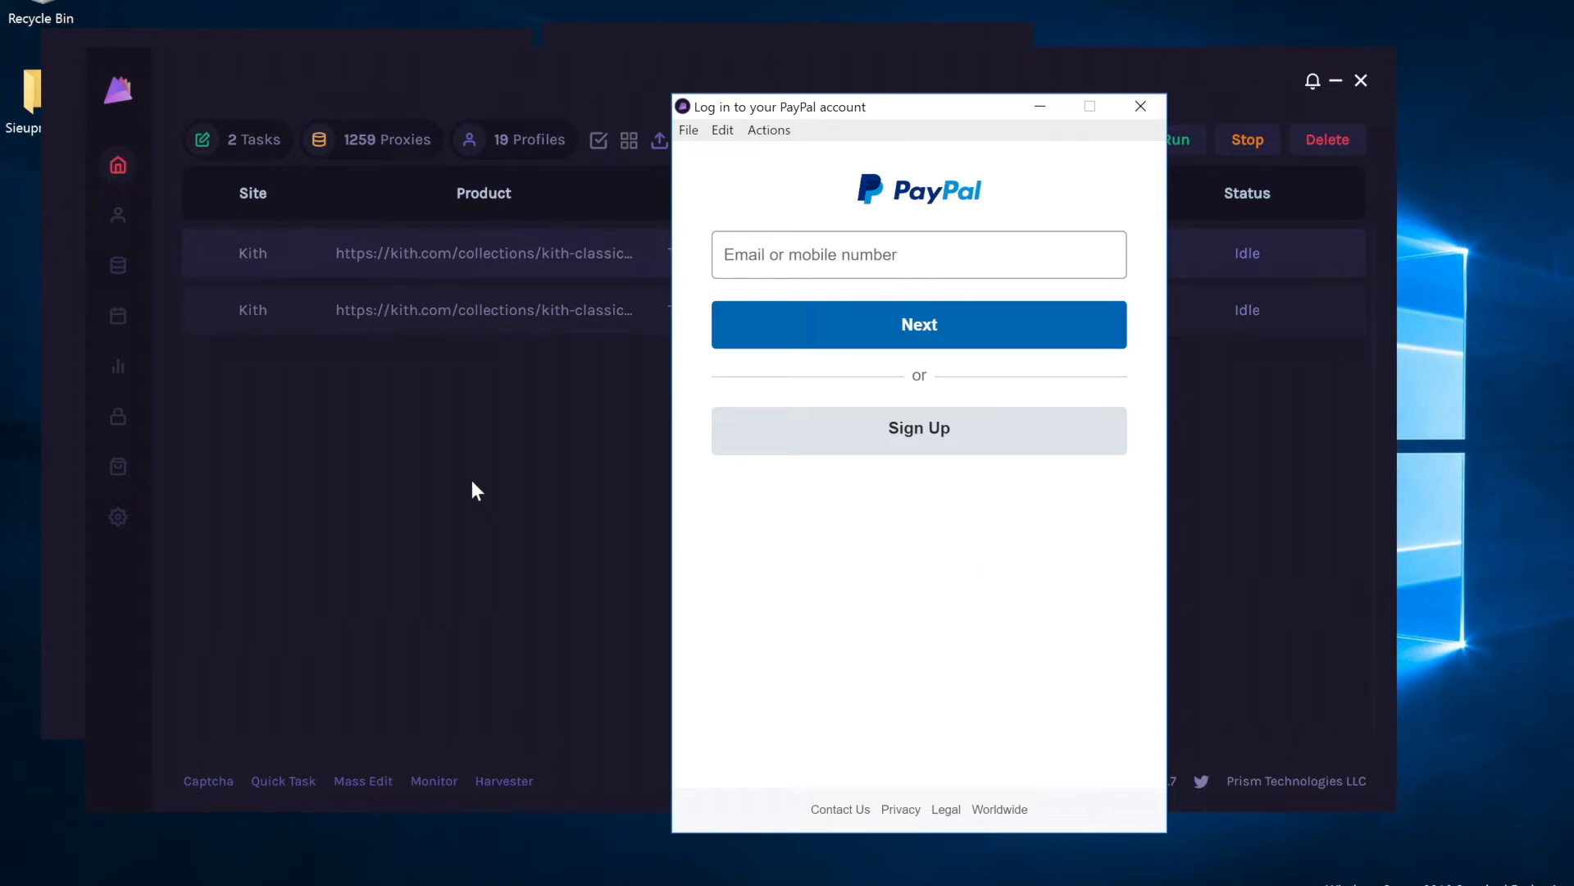
{"action": "left_click_drag", "start_coordinate": [1125, 111], "coordinate": [1220, 41]}
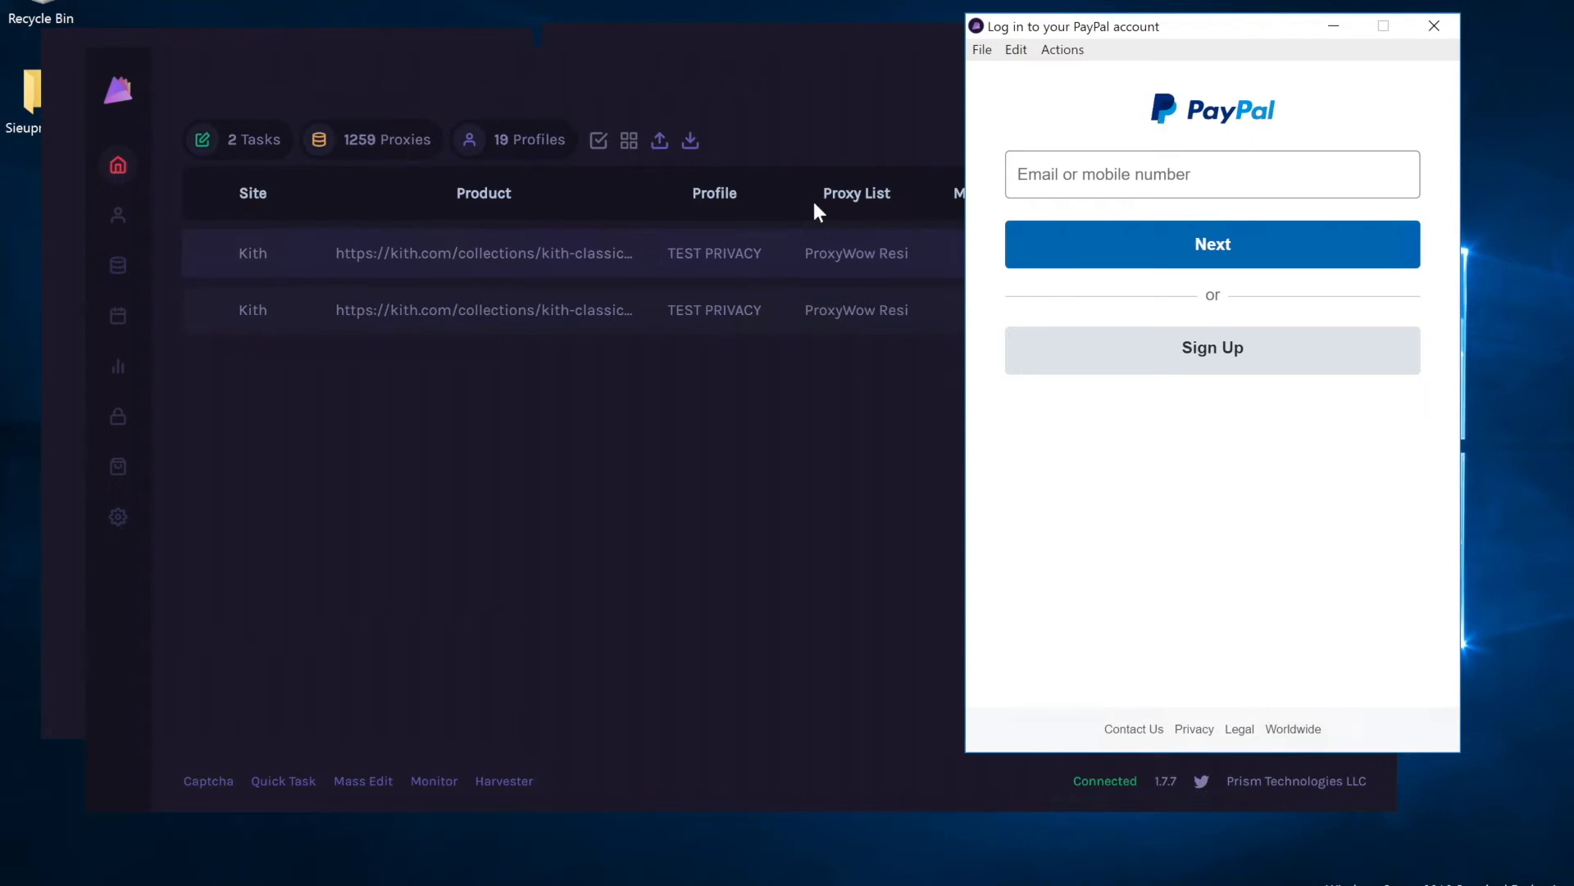
Bring Prism's task list window in front of the PayPal login.
{"action": "left_click", "coordinate": [845, 100]}
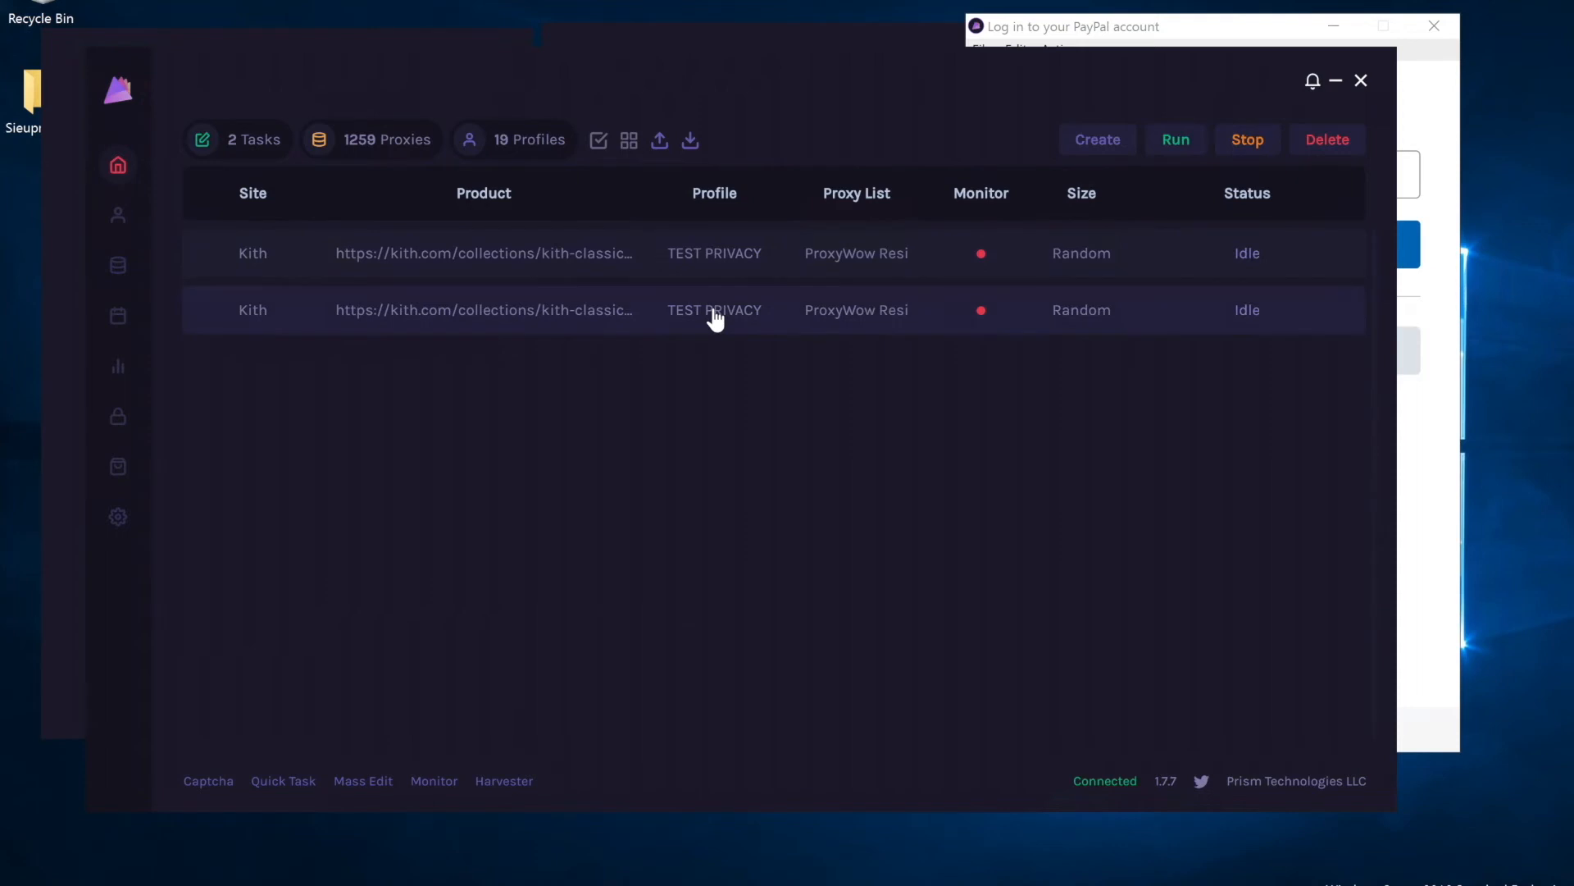
Close the PayPal login window, then select the fire-hydrant tiles in the reCAPTCHA and verify.
{"action": "left_click", "coordinate": [1435, 27]}
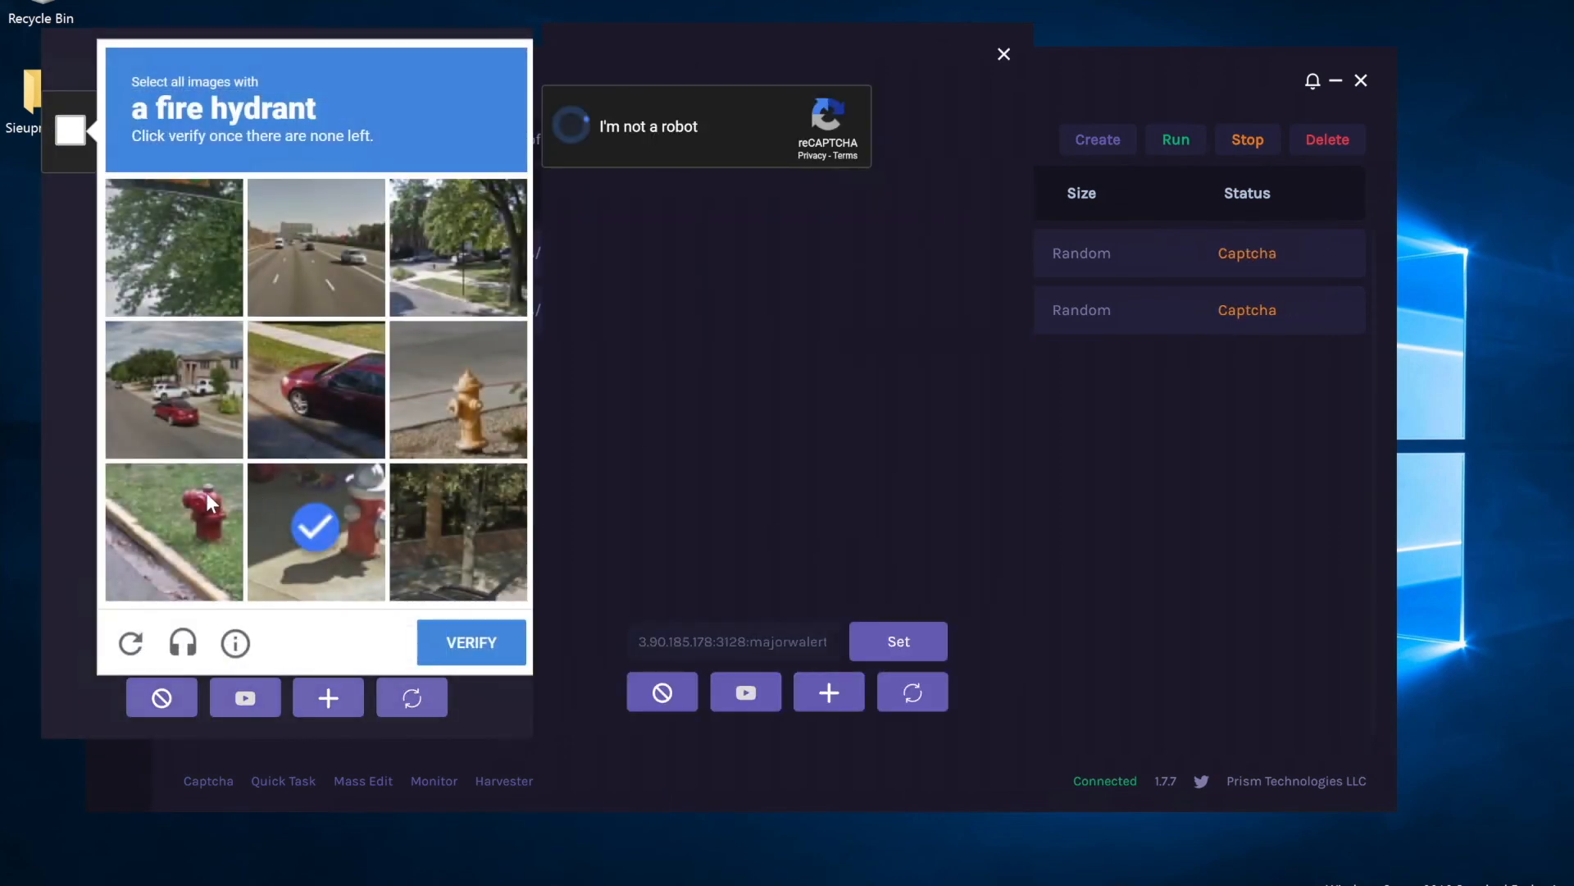
{"action": "left_click", "coordinate": [174, 529]}
{"action": "left_click", "coordinate": [484, 395]}
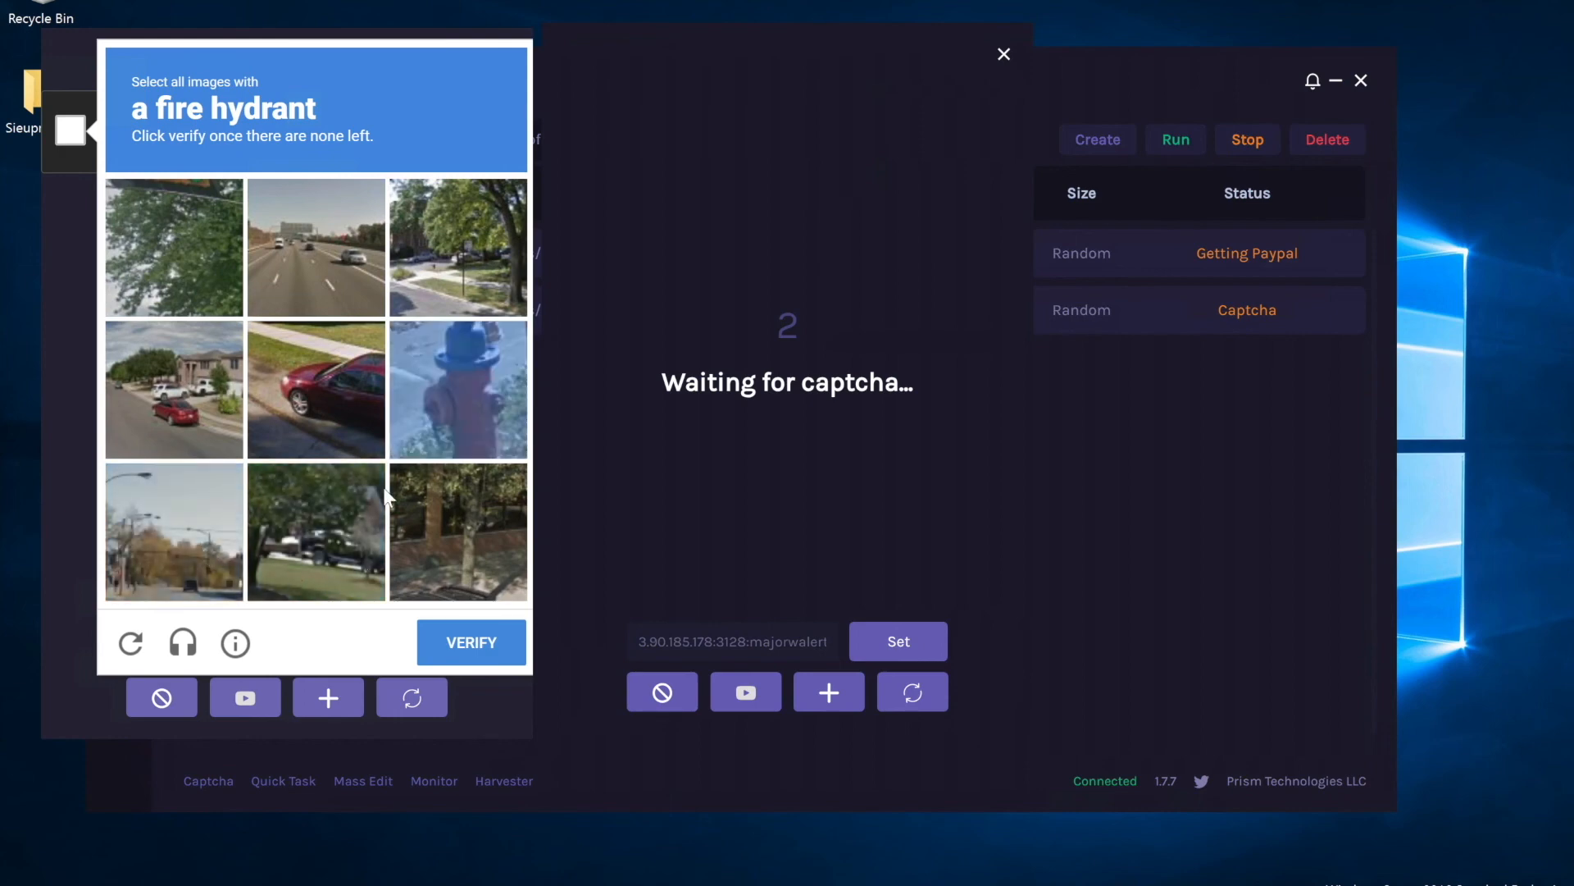
{"action": "left_click", "coordinate": [442, 402]}
{"action": "left_click", "coordinate": [480, 656]}
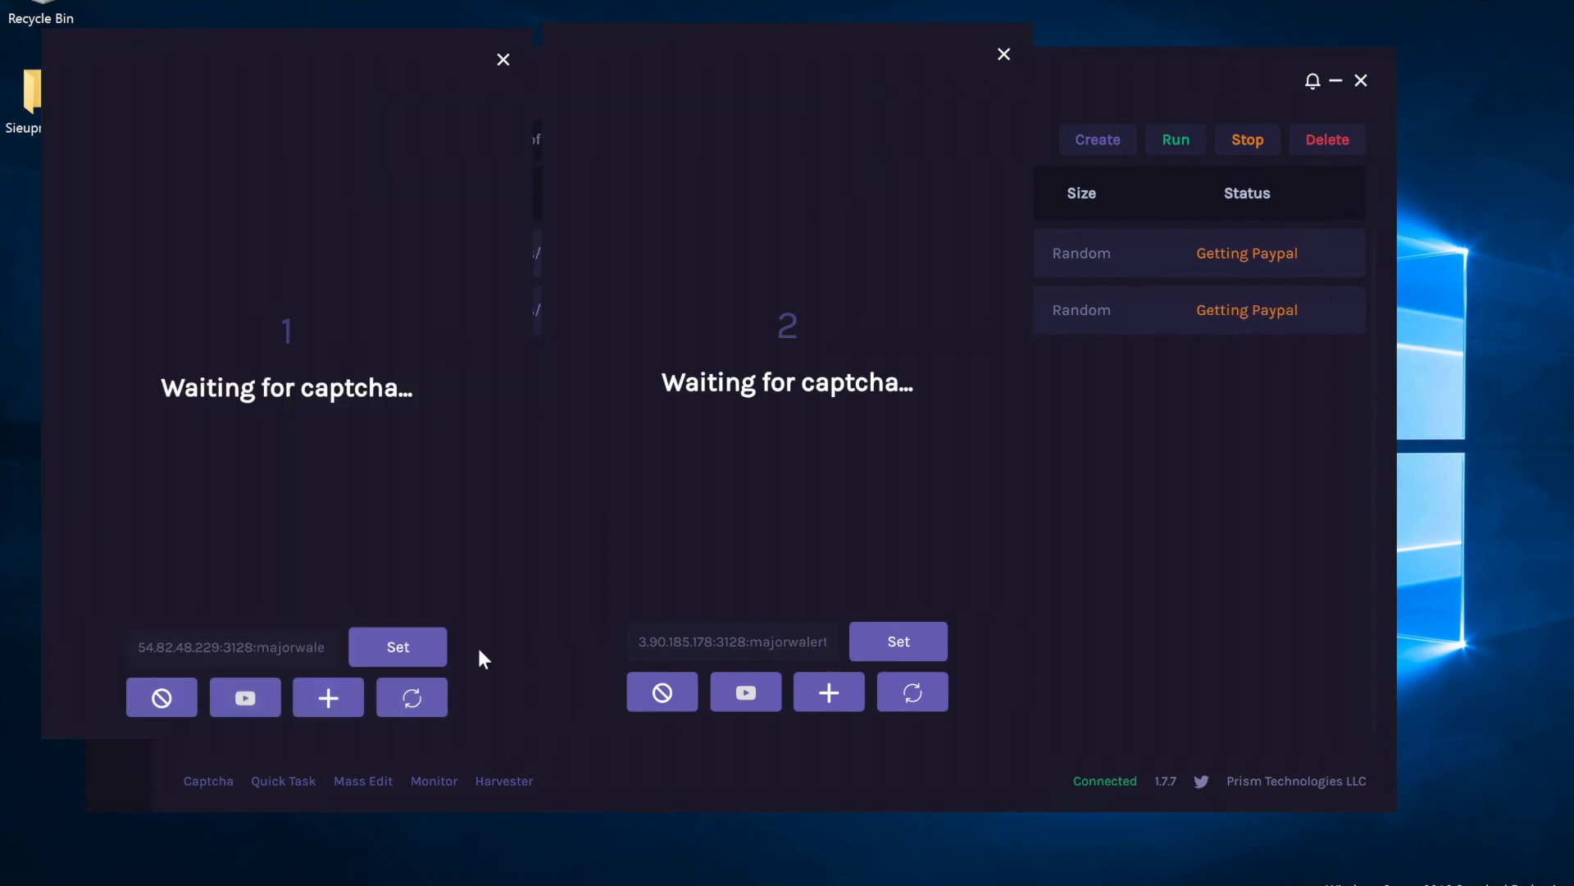
Place the two new PayPal checkout login windows side by side.
{"action": "left_click", "coordinate": [1213, 549]}
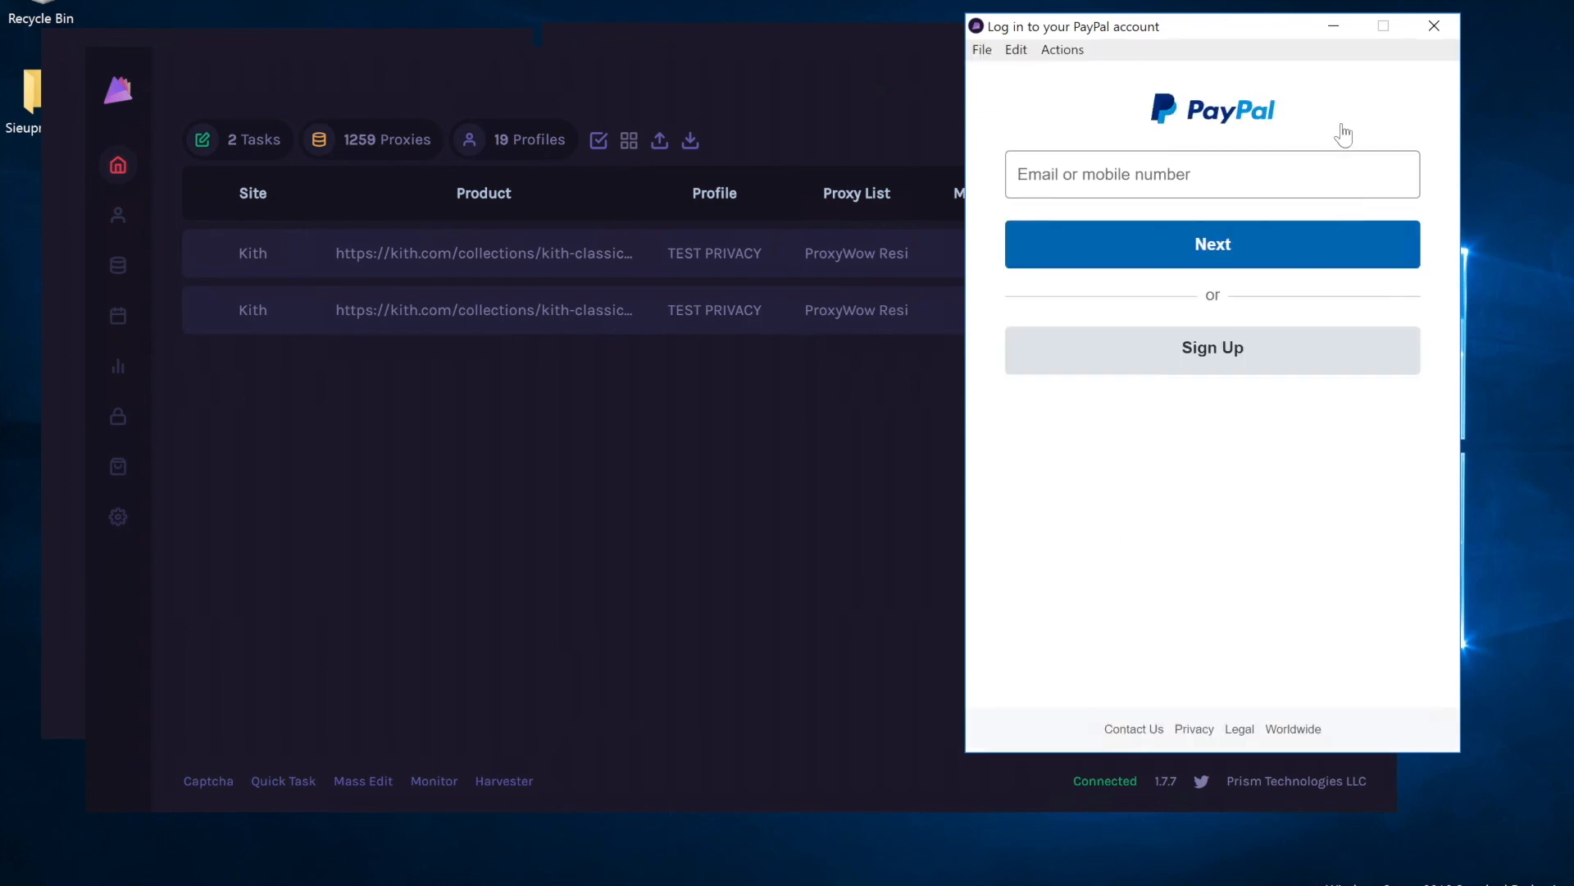
{"action": "left_click_drag", "start_coordinate": [1212, 26], "coordinate": [327, 10]}
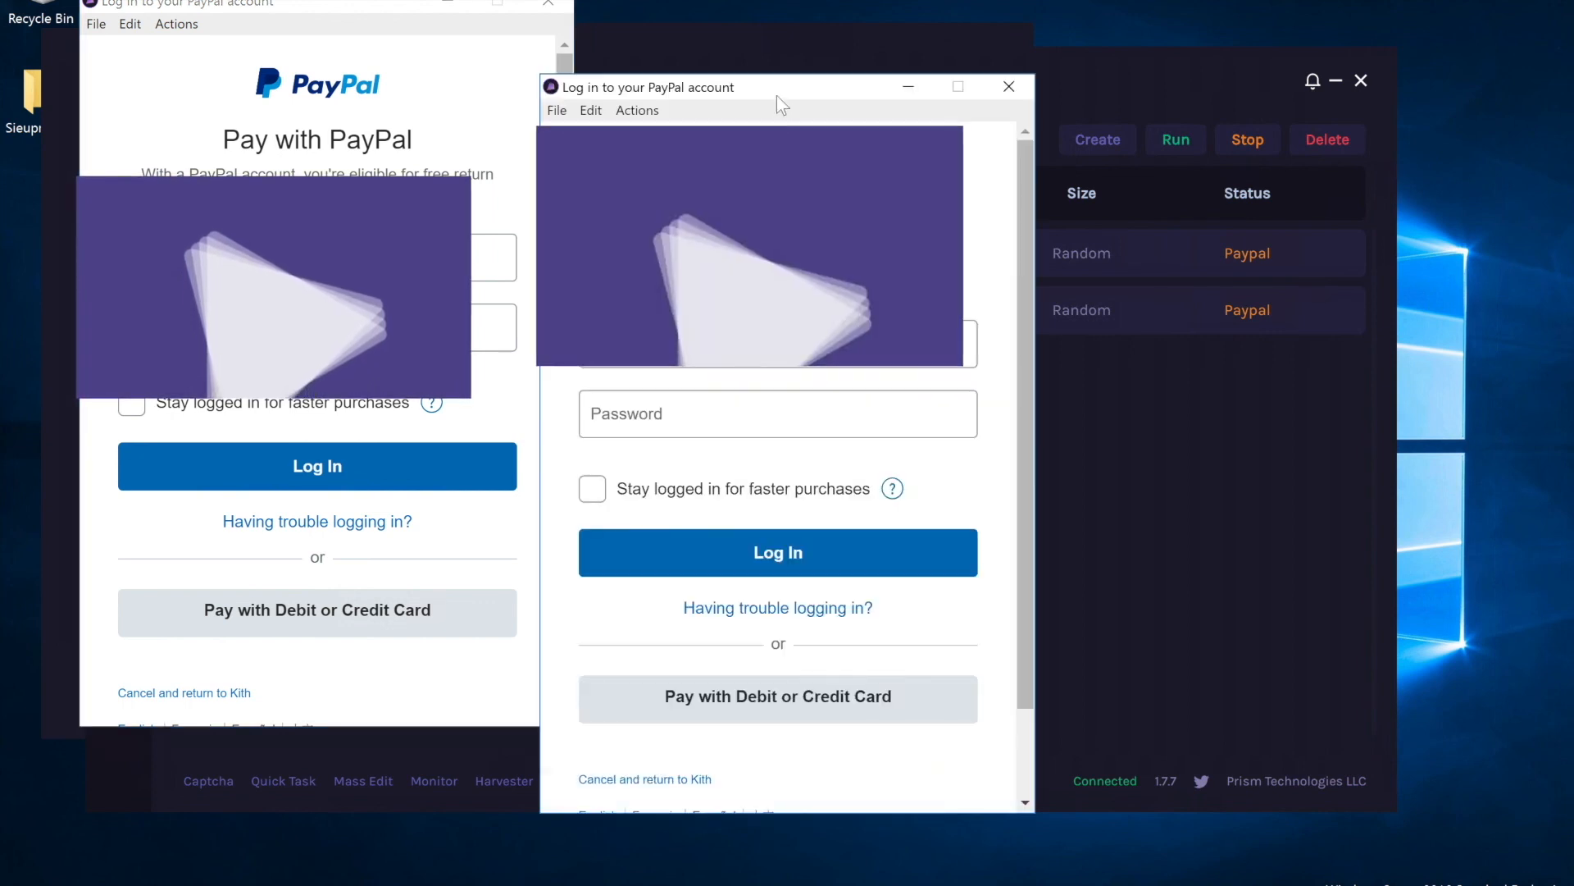
{"action": "left_click_drag", "start_coordinate": [776, 88], "coordinate": [866, 24]}
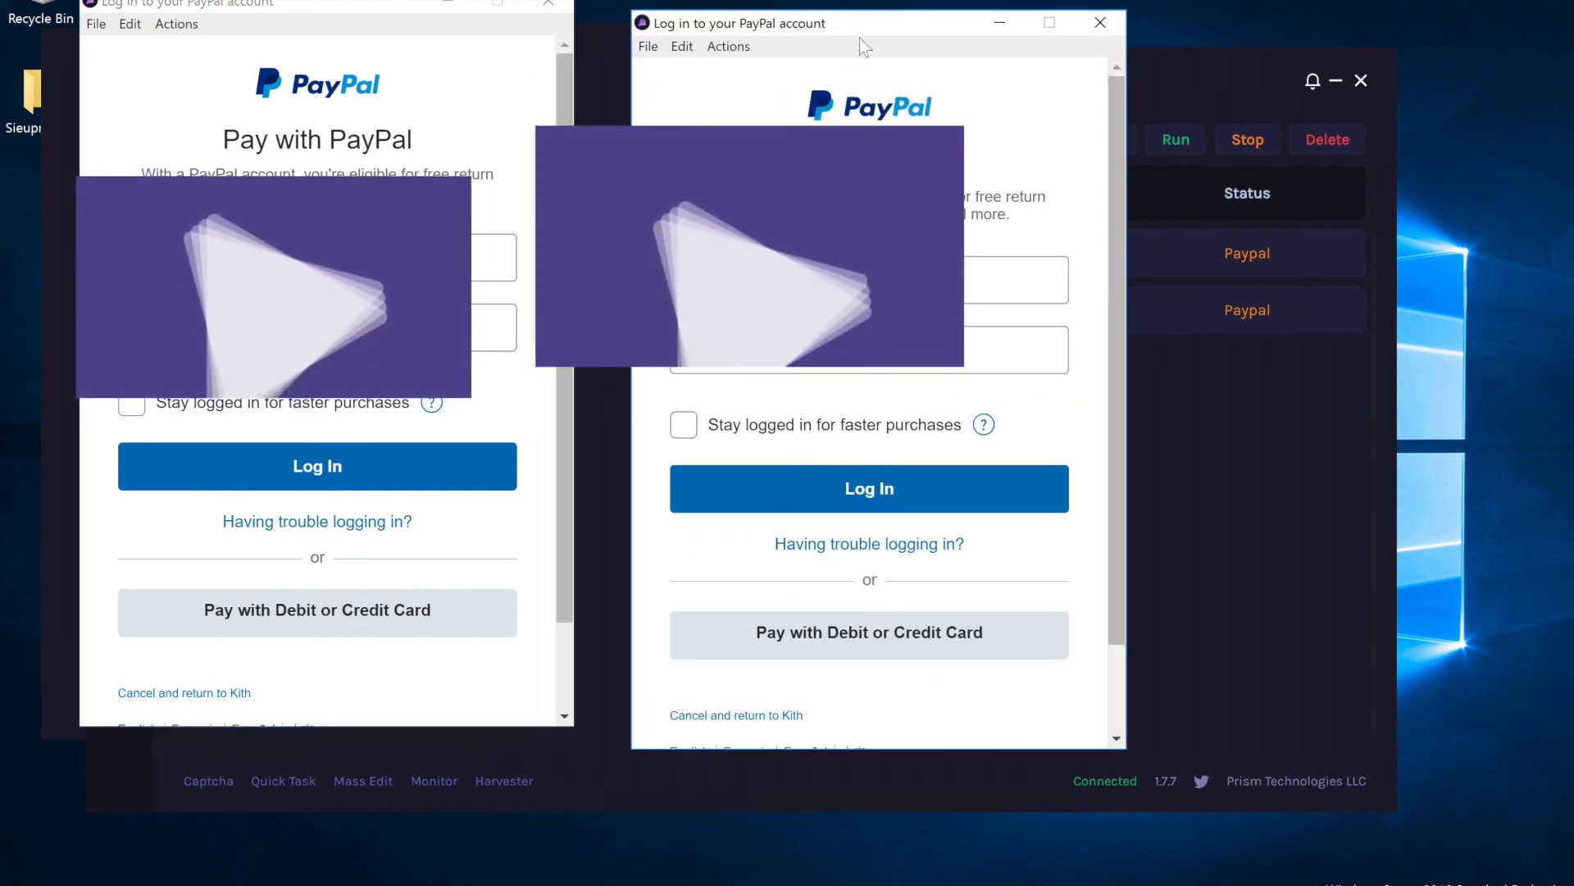